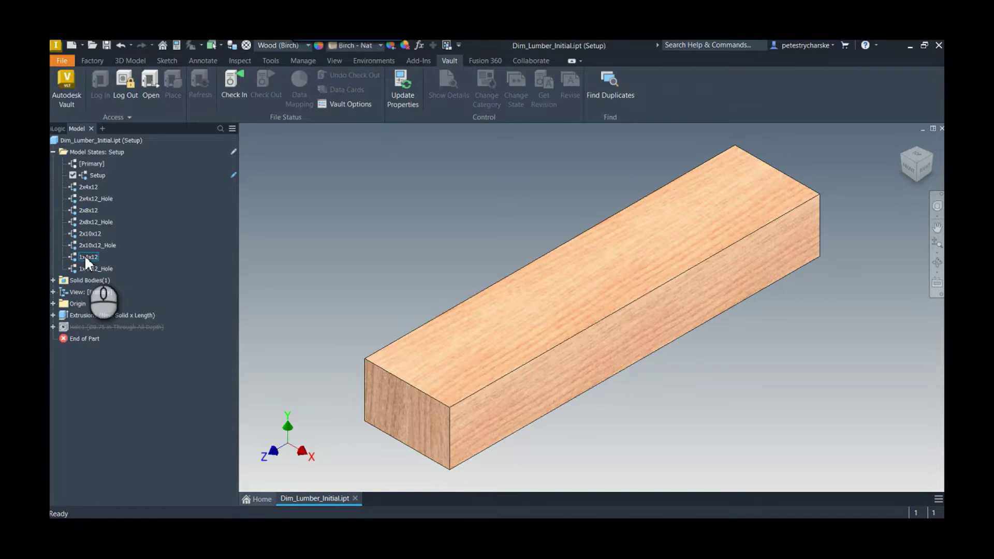
Step: Move the 1x4x12 and 1x4x12_Hole model states up directly under Setup, ahead of 2x4x12
click(85, 255)
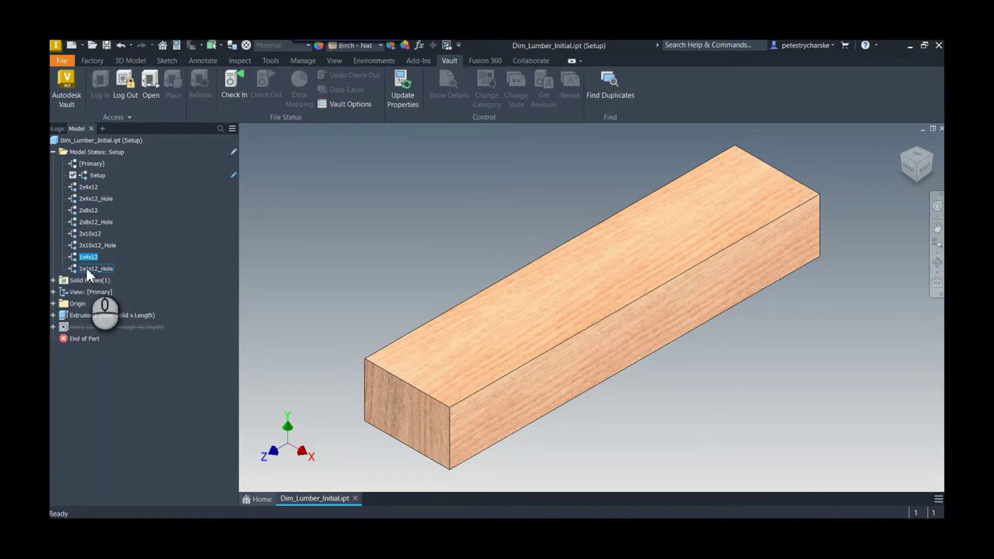
ctrl+click(86, 266)
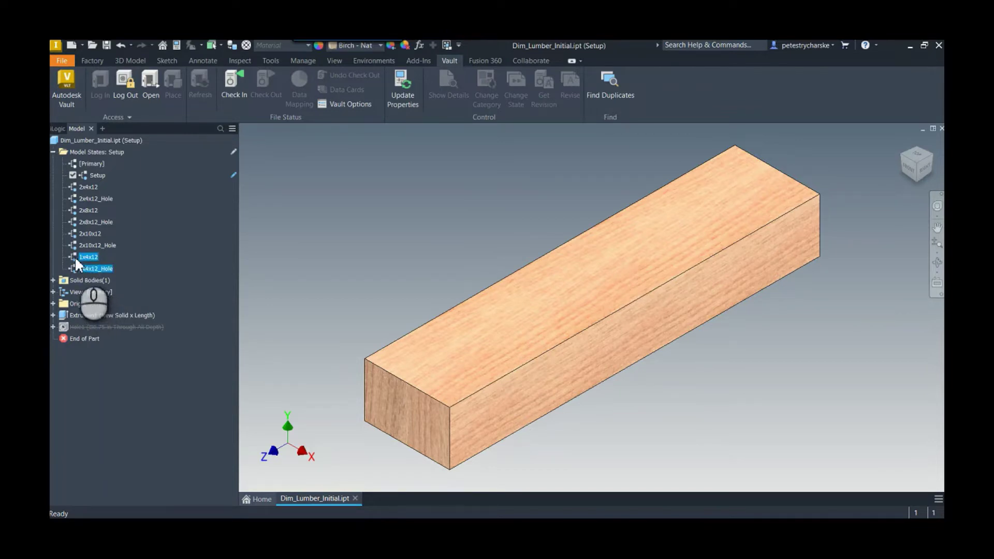
drag(74, 256, 83, 187)
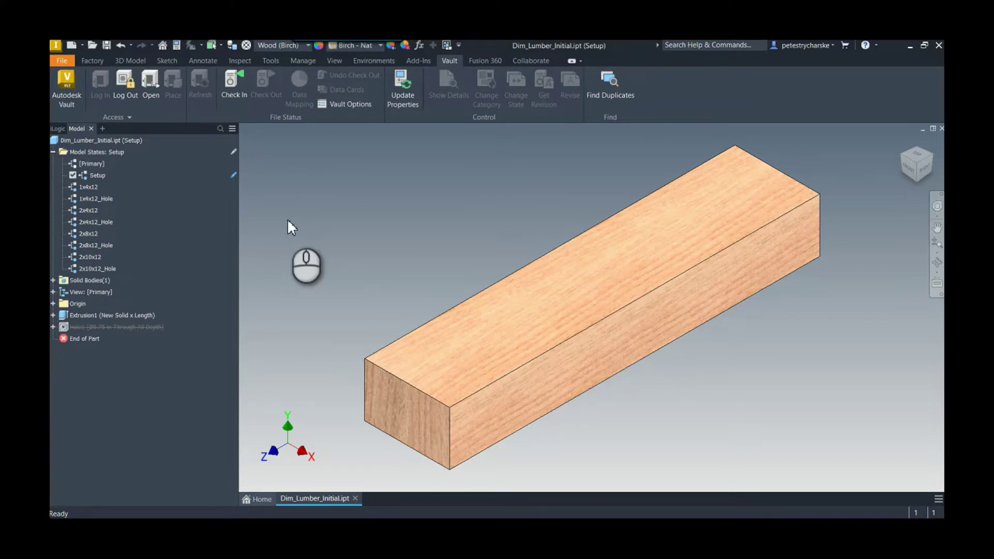
Step: Open the Setup model states in Excel via Edit via Spreadsheet and accept the notice
right_click(109, 150)
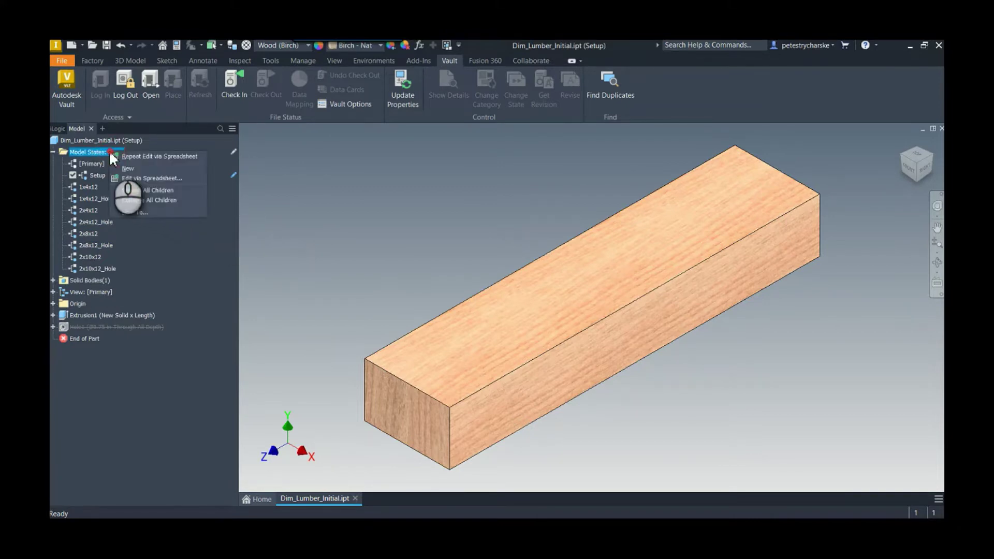
click(163, 178)
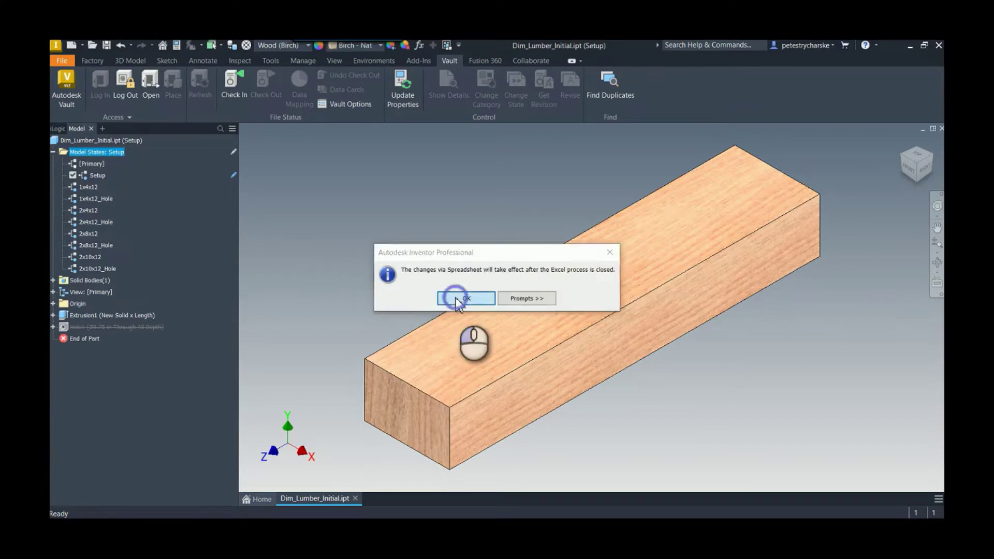
click(457, 297)
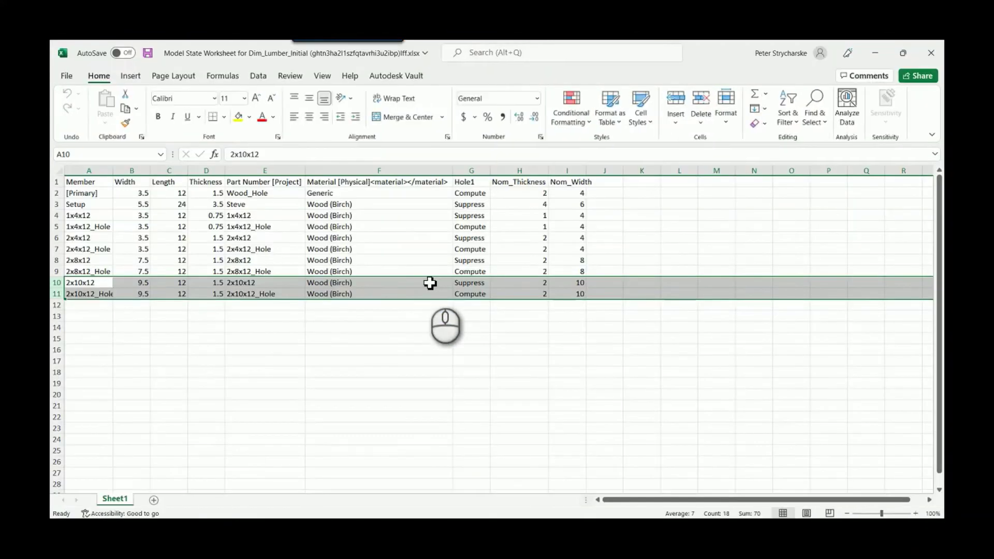
Step: Copy rows 6–7 (2x4x12, 2x4x12_Hole) and insert them as copied cells at row 8
click(251, 324)
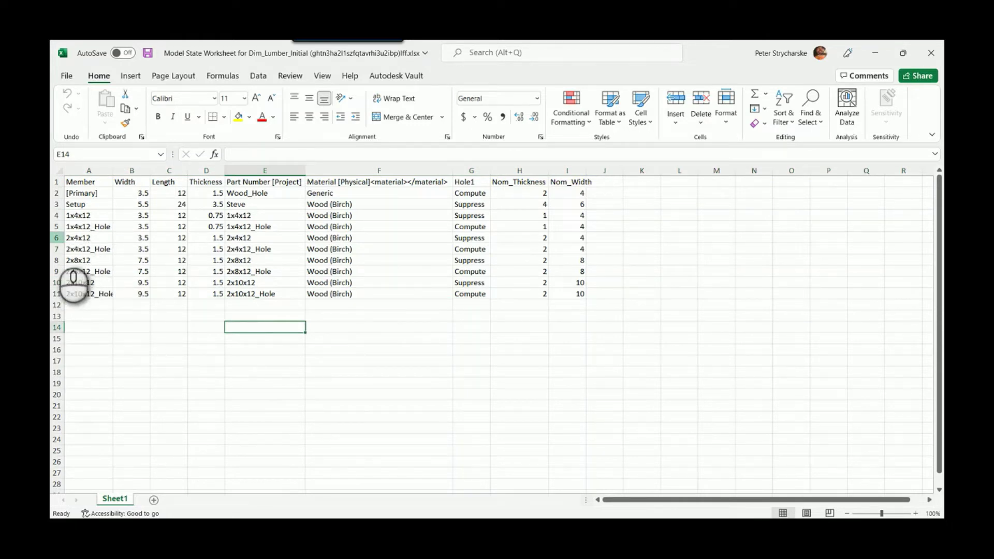
drag(60, 241, 60, 250)
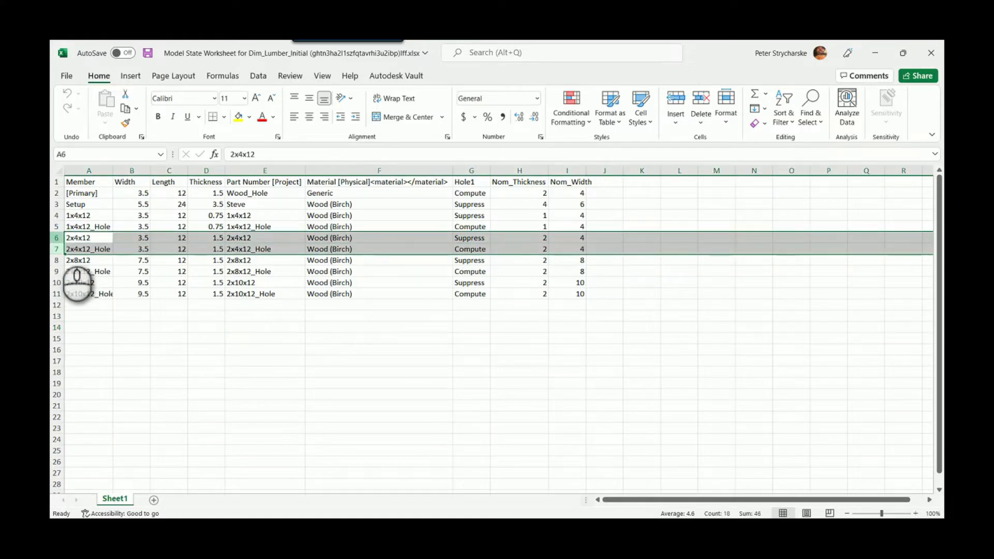
right_click(60, 239)
click(83, 267)
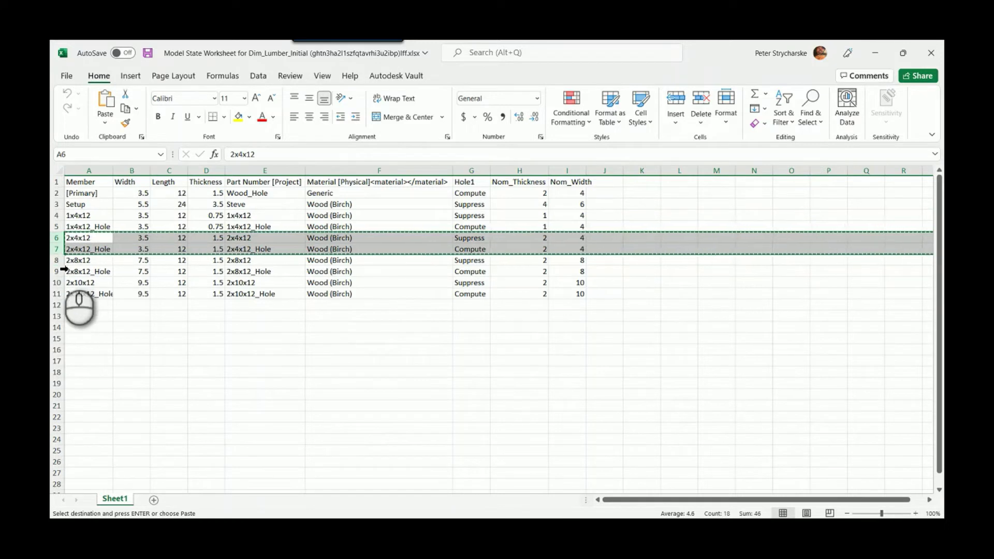
click(57, 260)
right_click(58, 260)
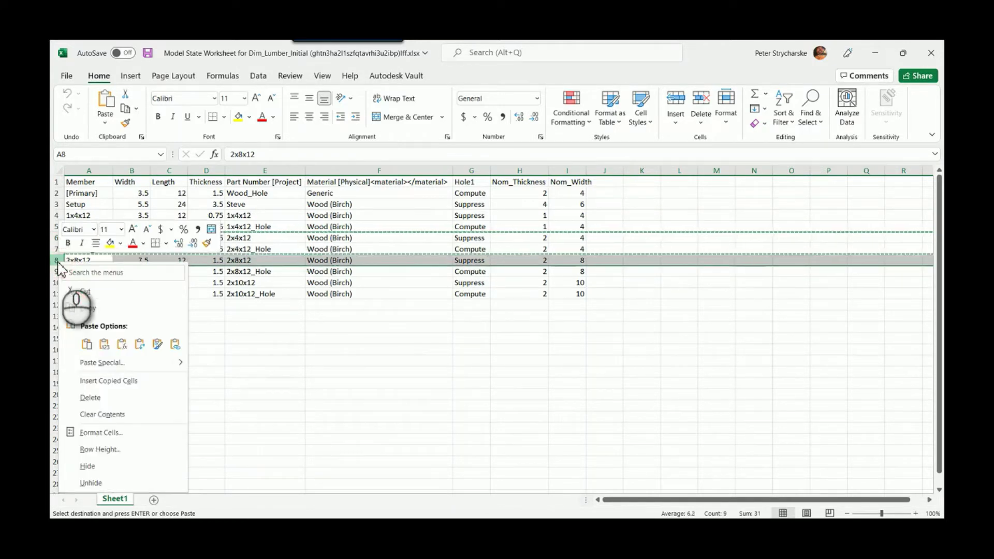
click(101, 381)
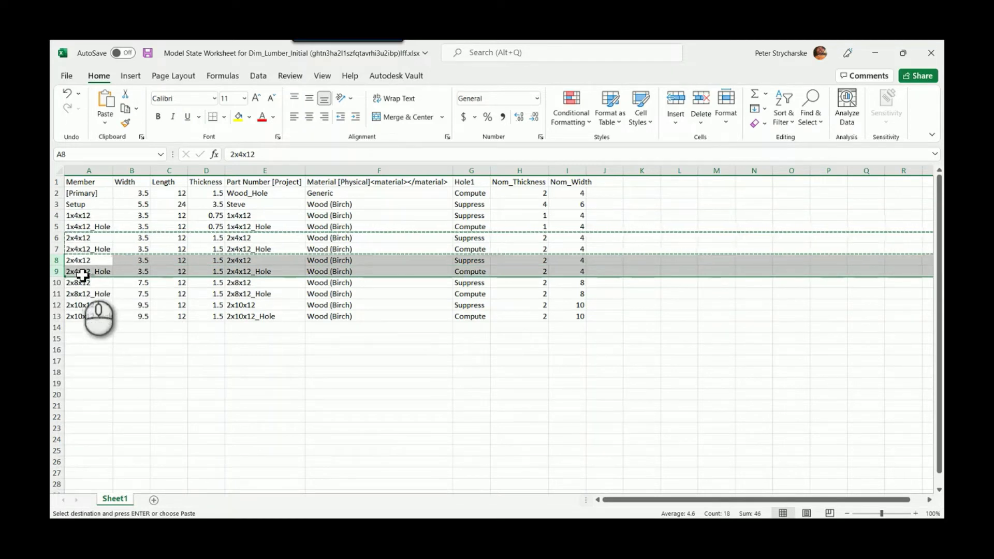
Step: Enter a width of 5.5 in cells B8 and B9
click(147, 261)
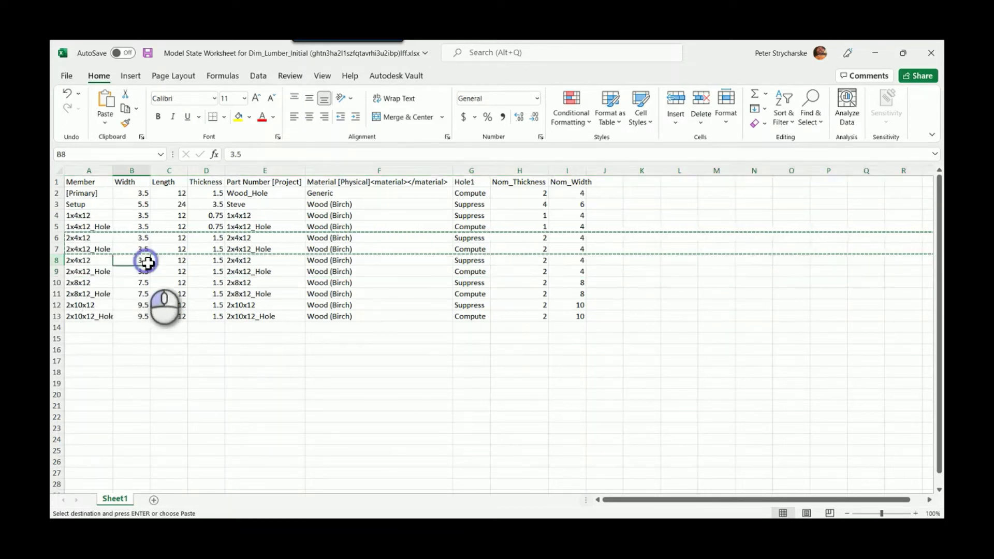
text(5.5)
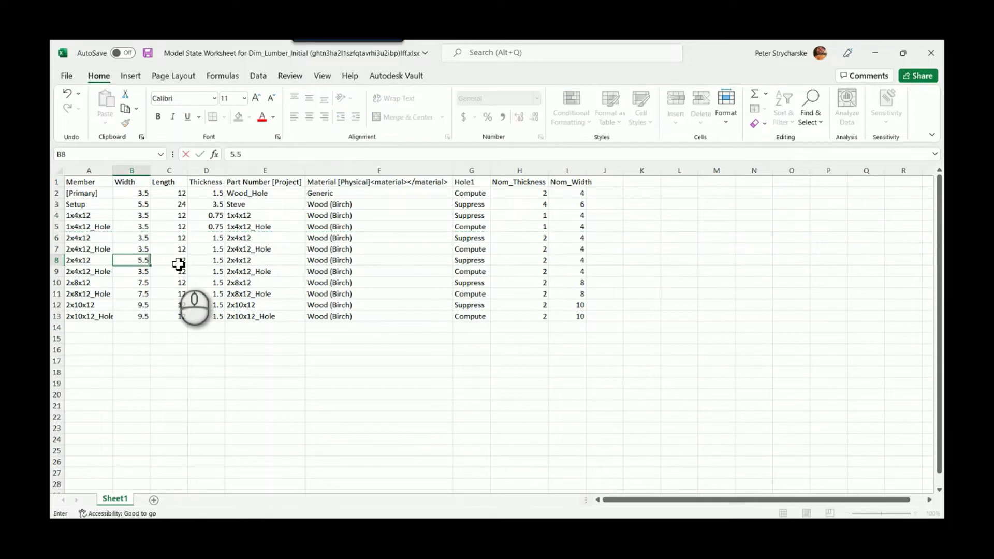
key(Return)
text(5.)
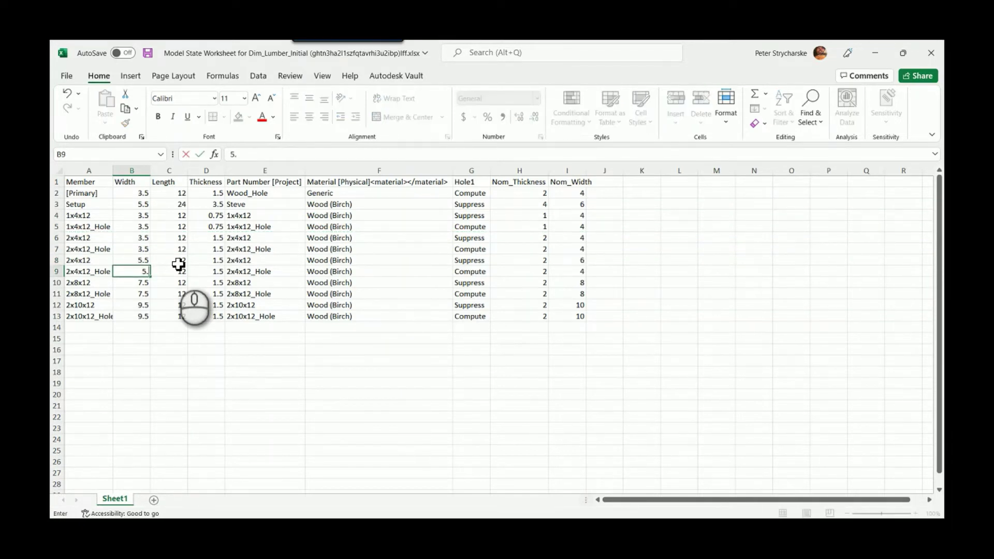
key(Return)
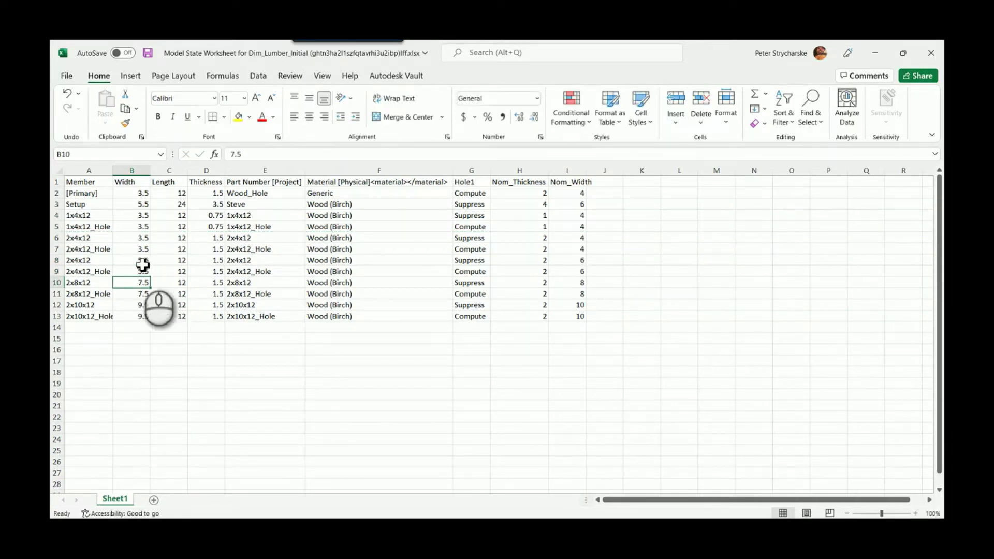
Step: Verify the nominal widths I8:I9 now read 6 and review part number E8
drag(141, 261, 141, 270)
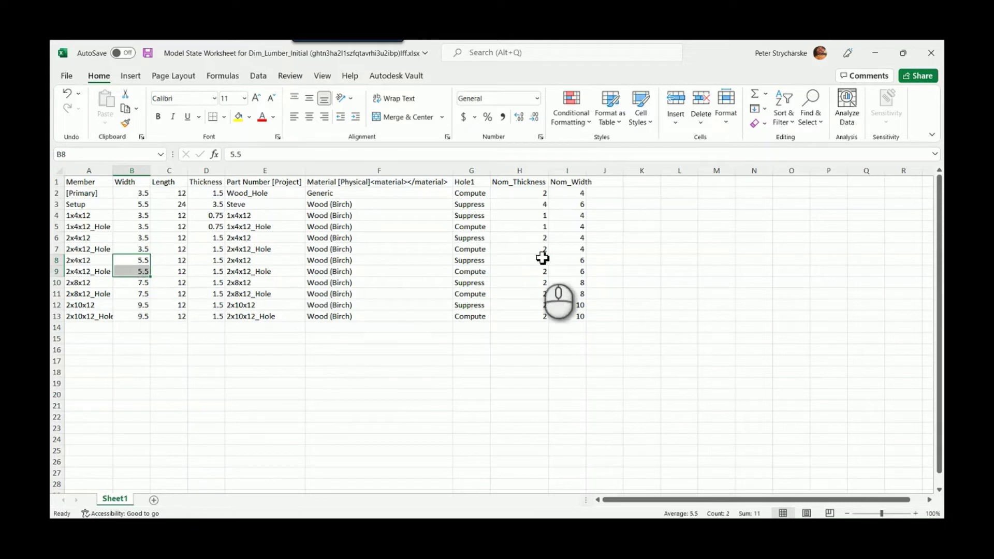
drag(585, 262, 583, 272)
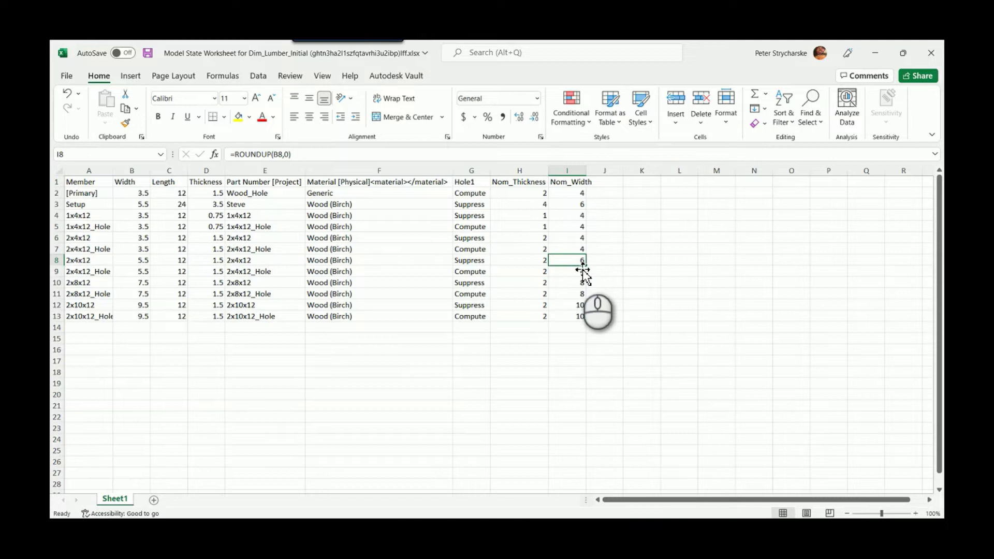
click(578, 267)
drag(577, 266, 578, 271)
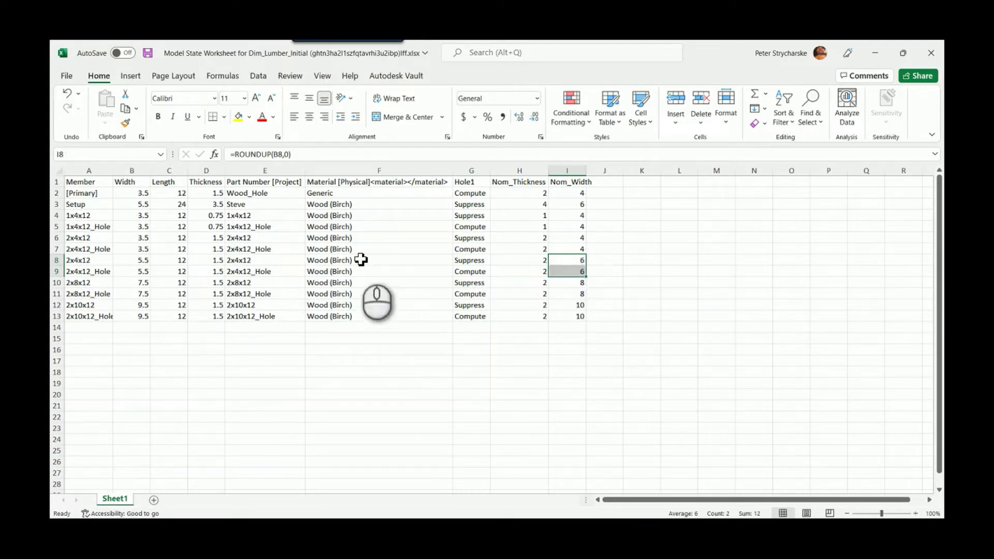
click(263, 261)
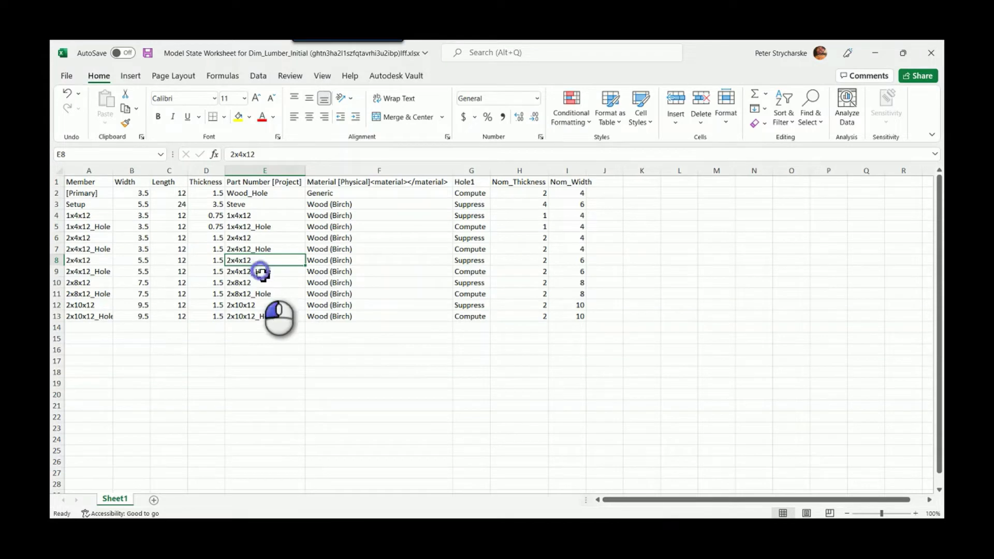
click(263, 274)
click(262, 262)
click(260, 271)
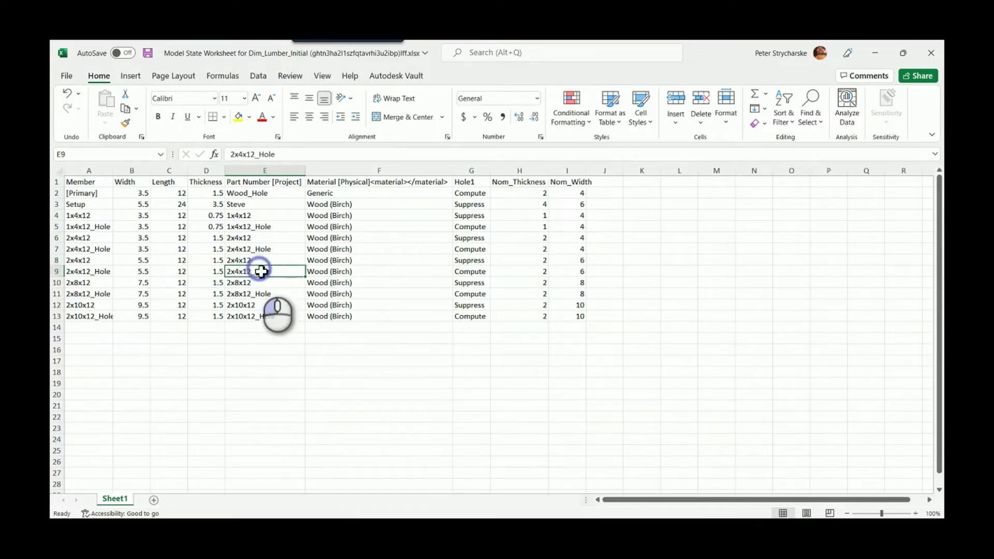
click(261, 265)
click(261, 271)
click(261, 262)
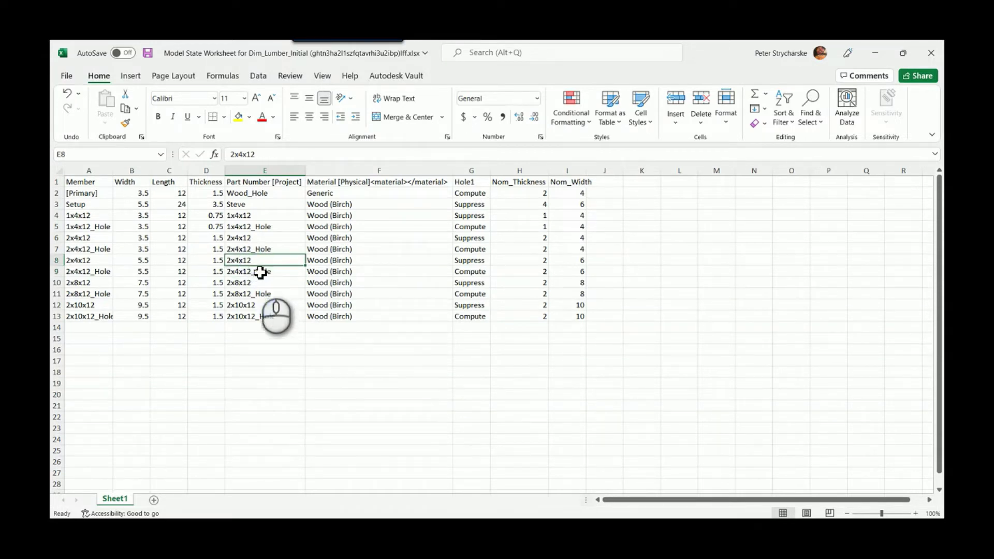
click(92, 262)
click(93, 269)
click(92, 262)
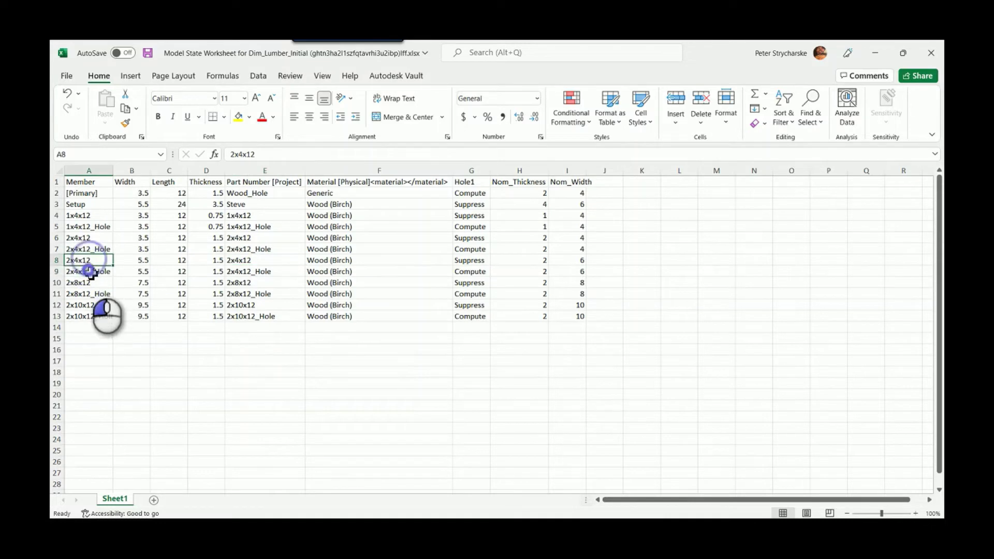
click(93, 268)
click(262, 226)
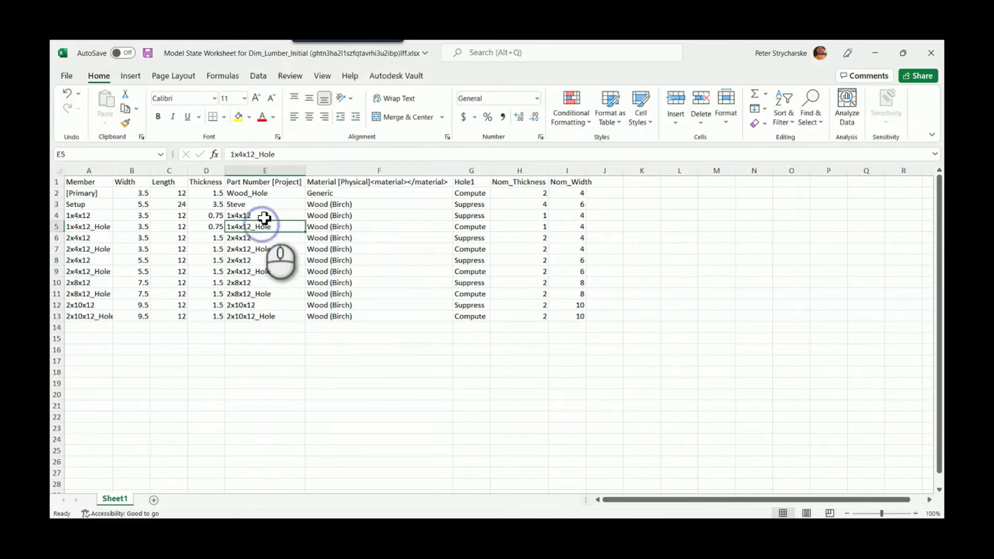
click(264, 217)
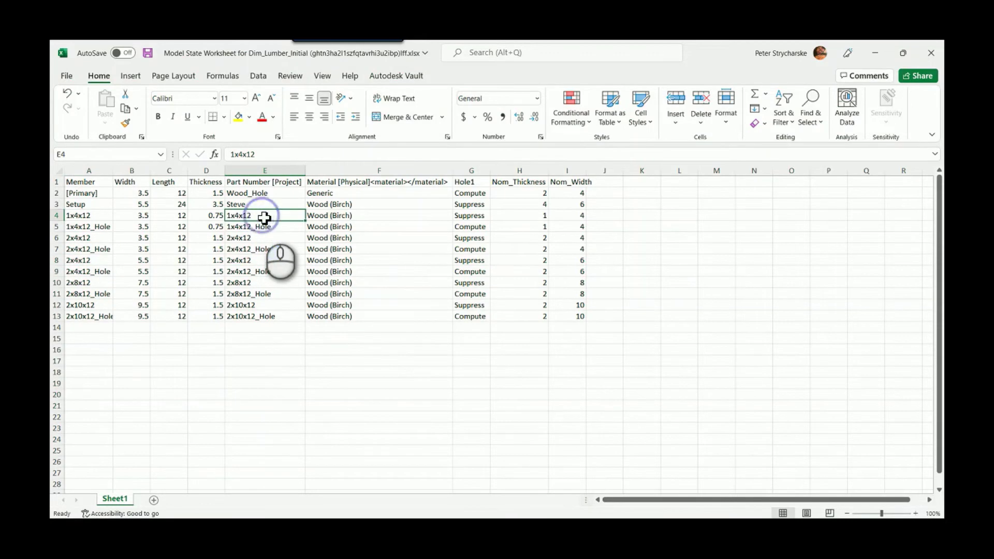
click(261, 264)
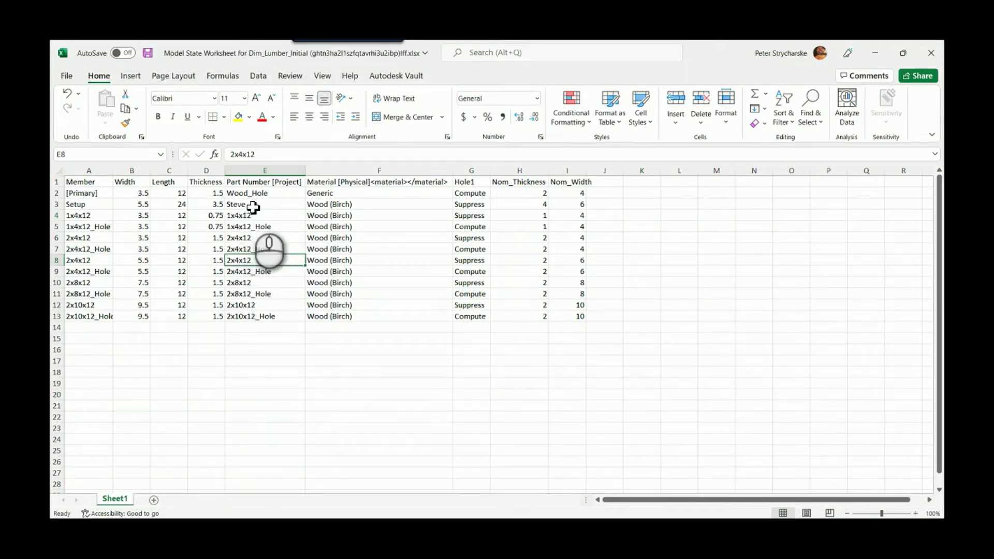
click(253, 207)
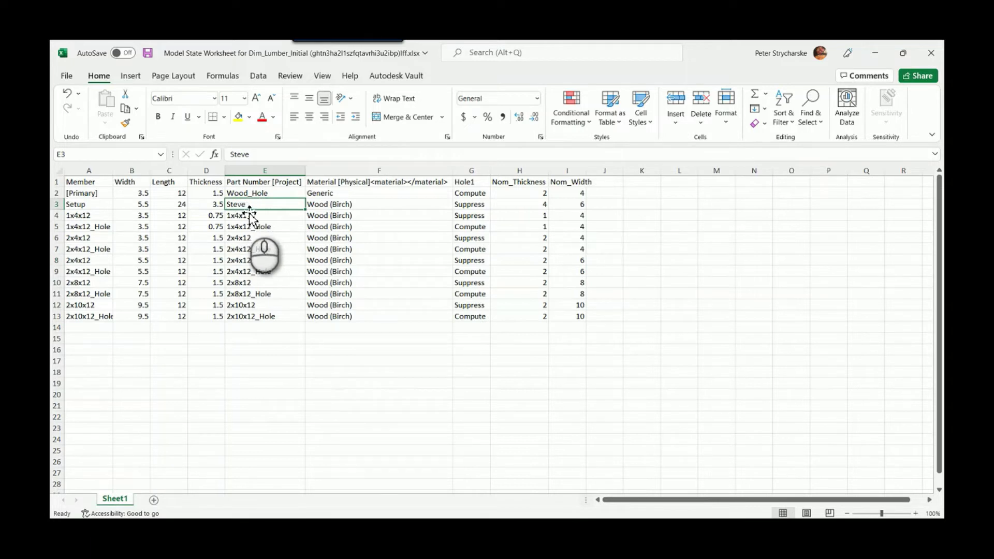
Step: Enter =CONCATENATE(H3,"x",I3,"x",C3,IF(G3="Compute","_Hole","")) in E3, yielding 4x6x24
text(=)
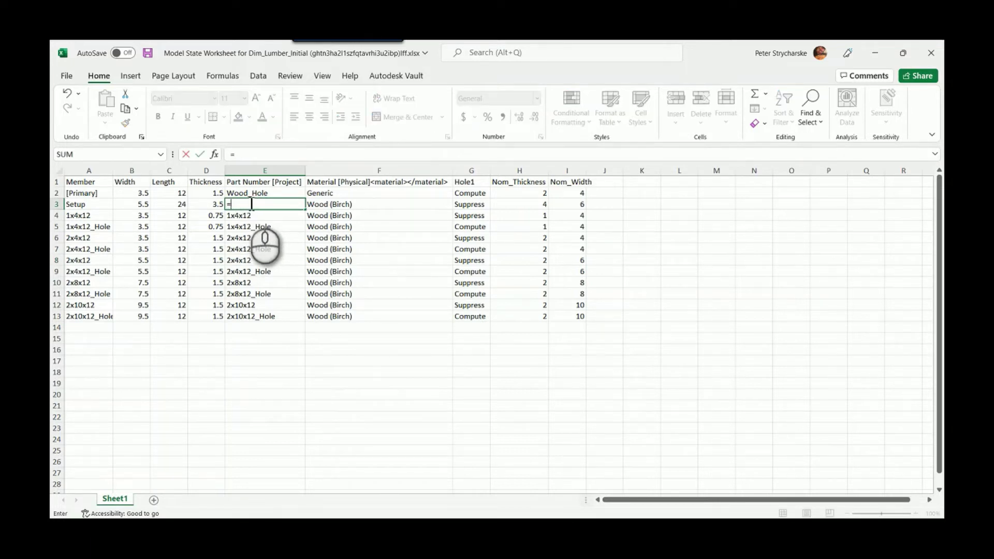
text(conc)
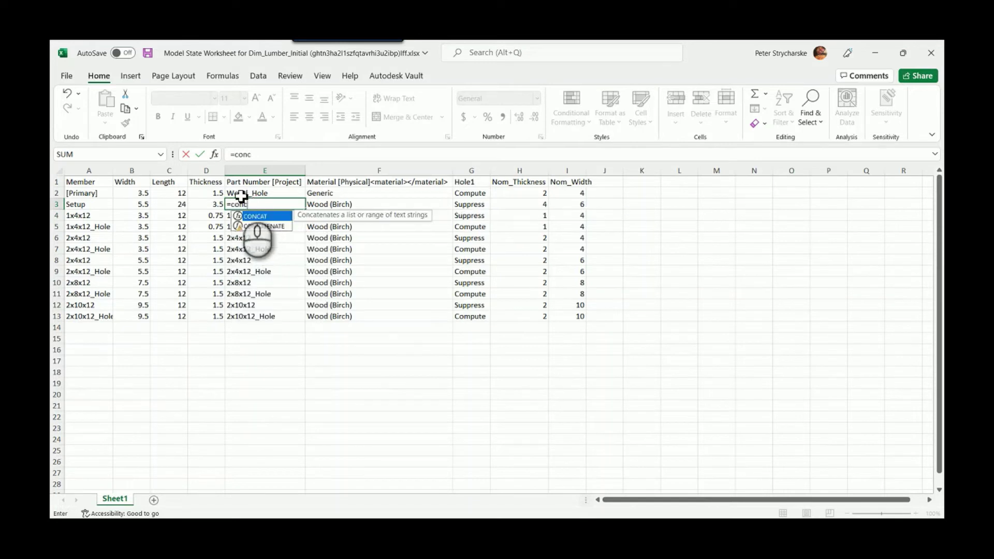
click(251, 227)
click(251, 227)
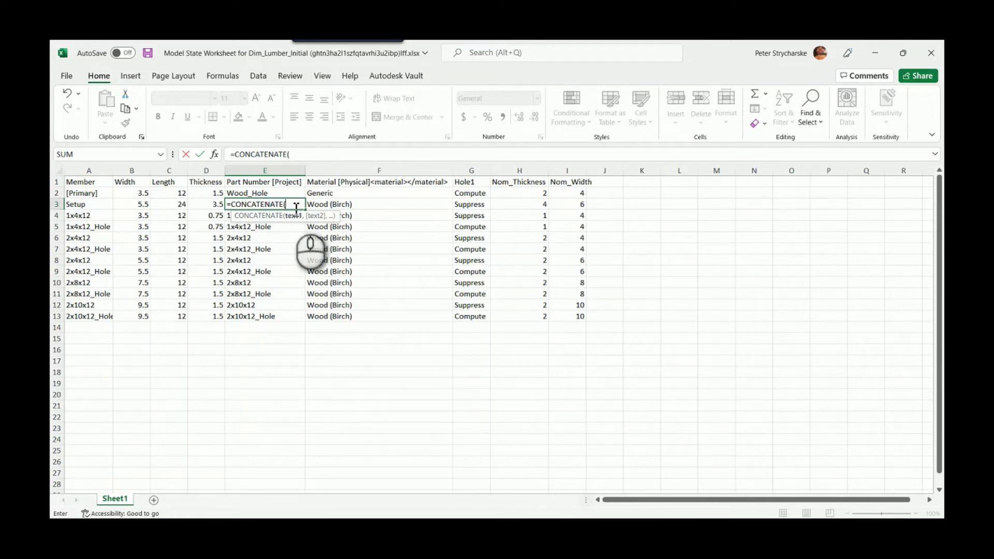
click(538, 209)
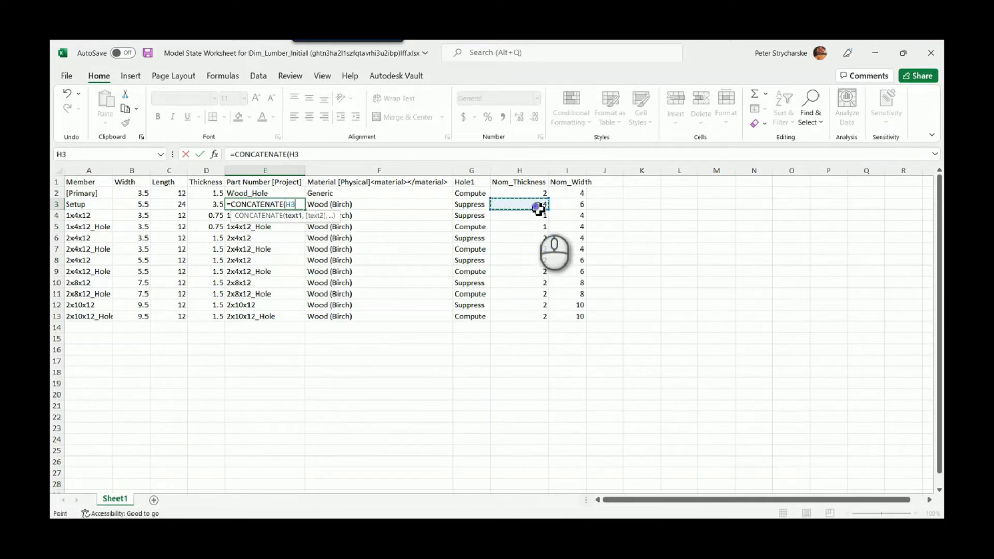
text(,)
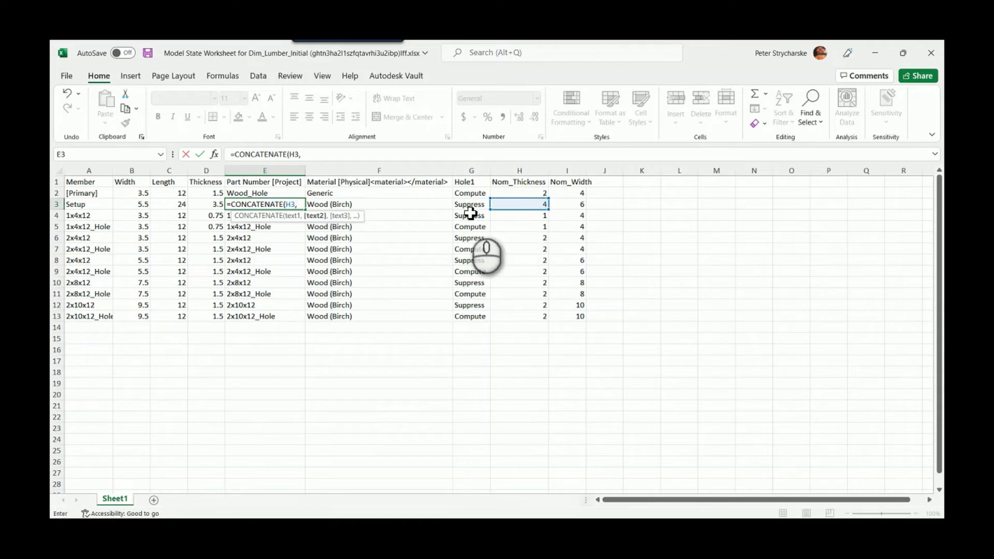
text("x",)
click(569, 207)
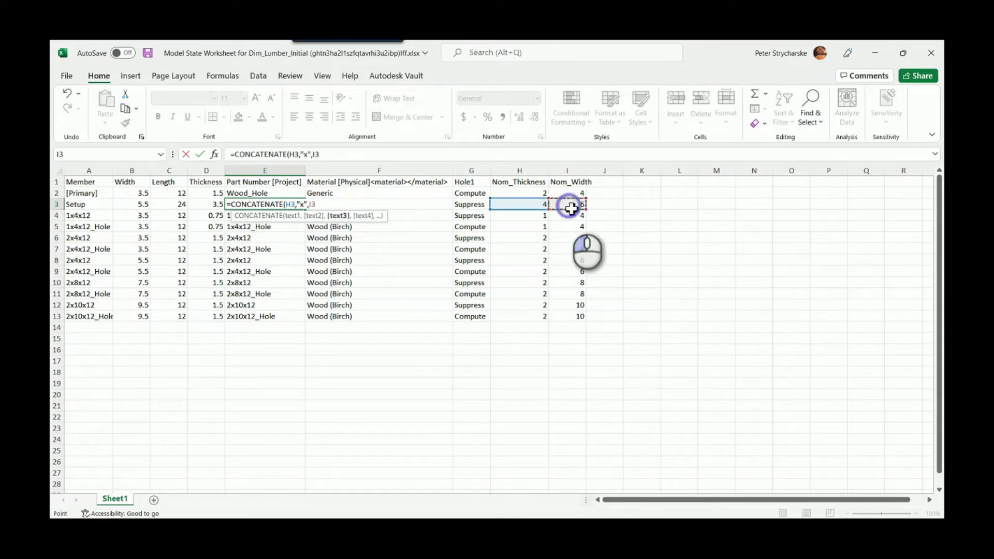
text(,)
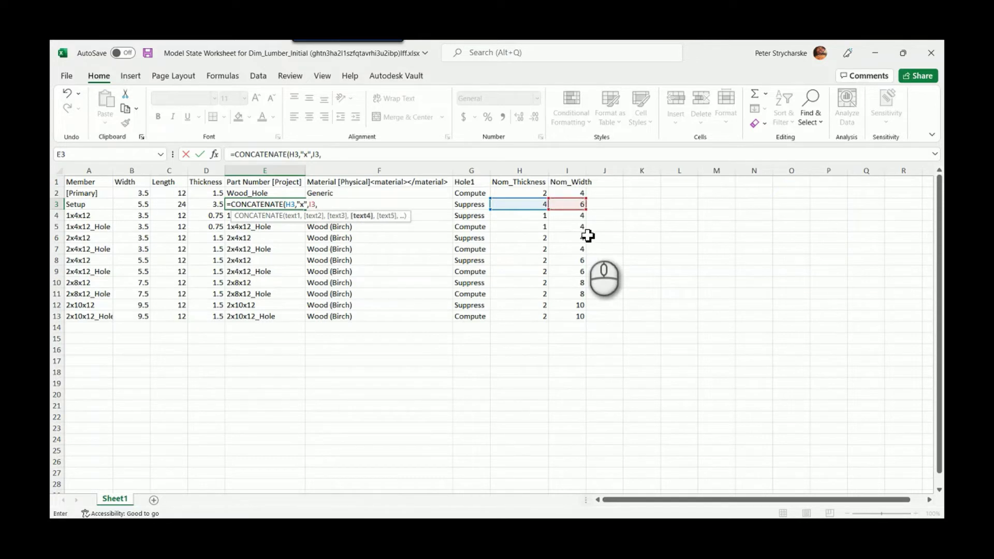
text("x",)
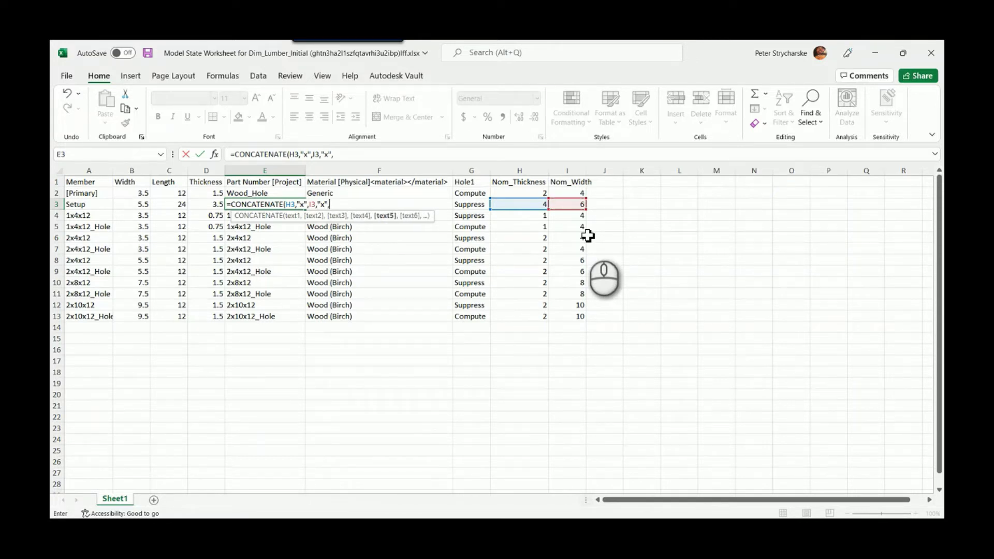
click(173, 210)
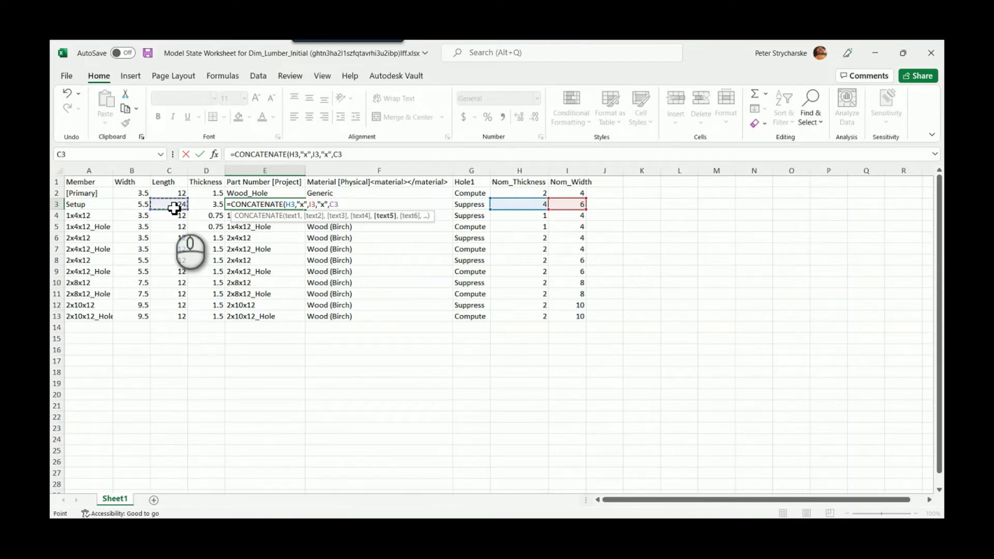
text(,)
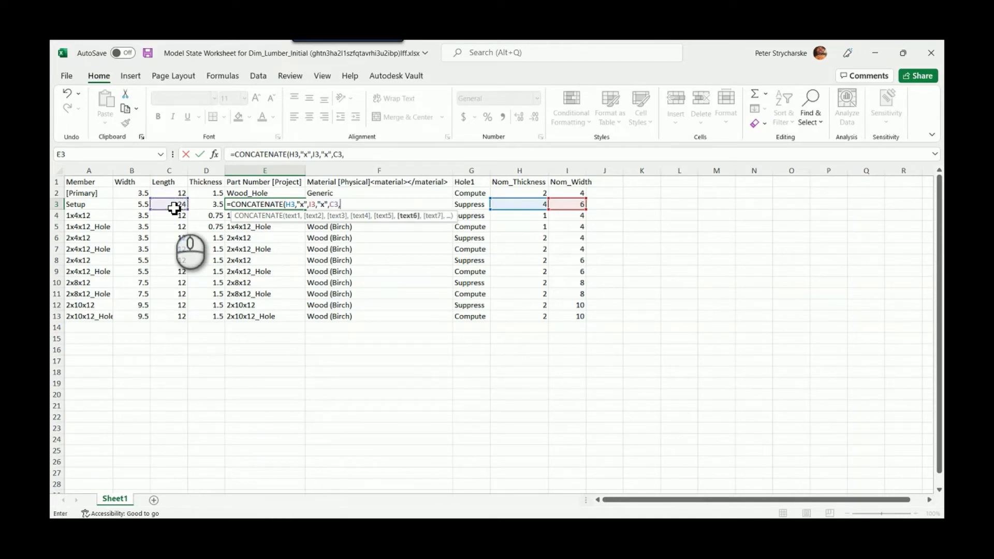
text(If()
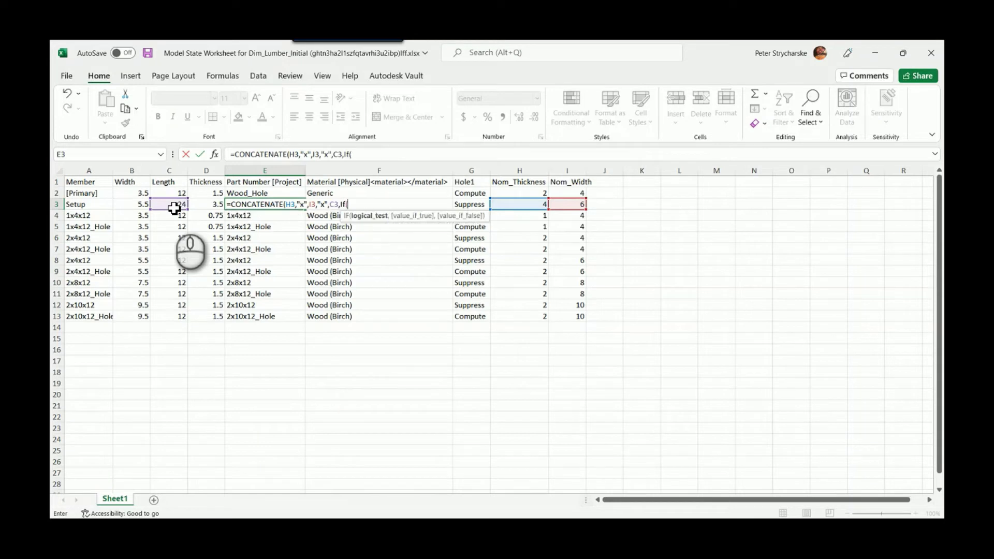
click(476, 205)
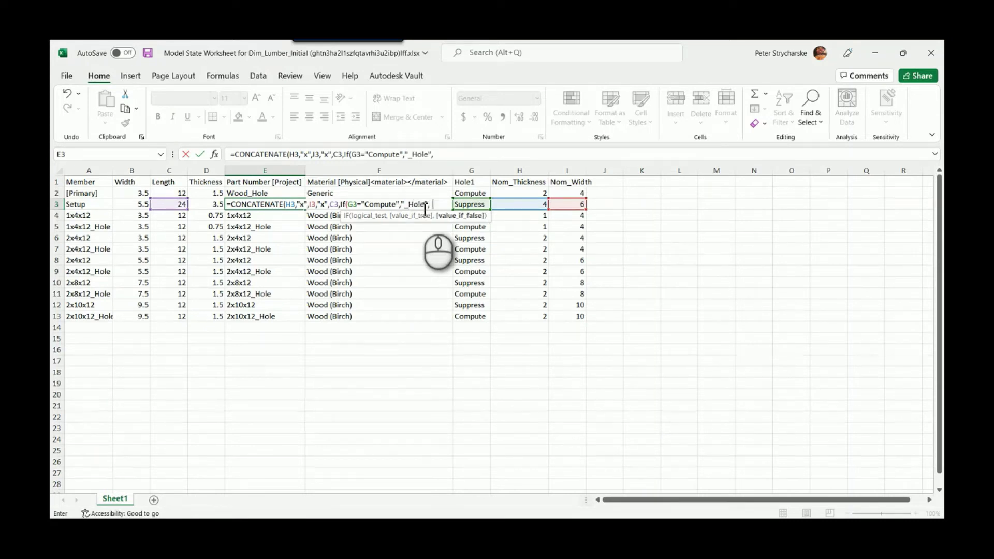
text())
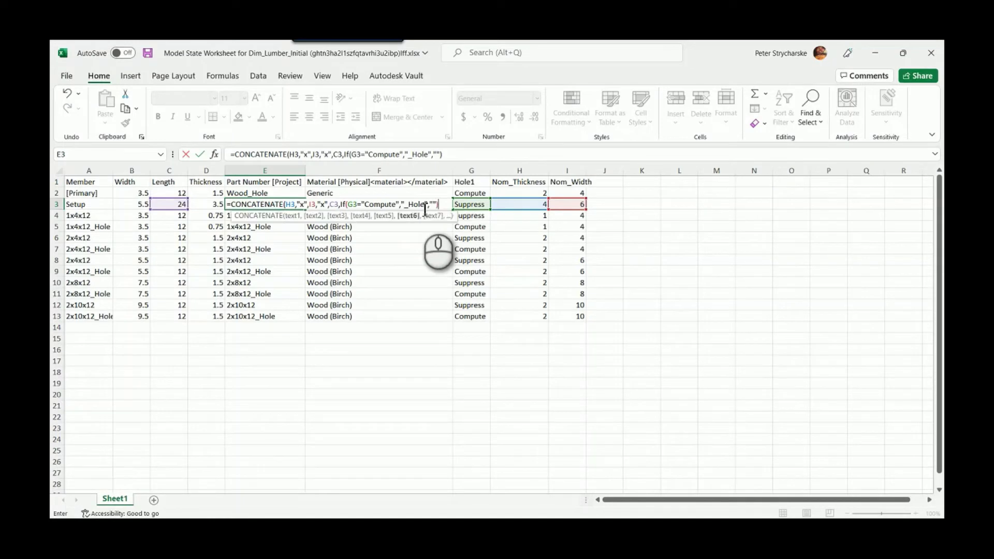
key(Return)
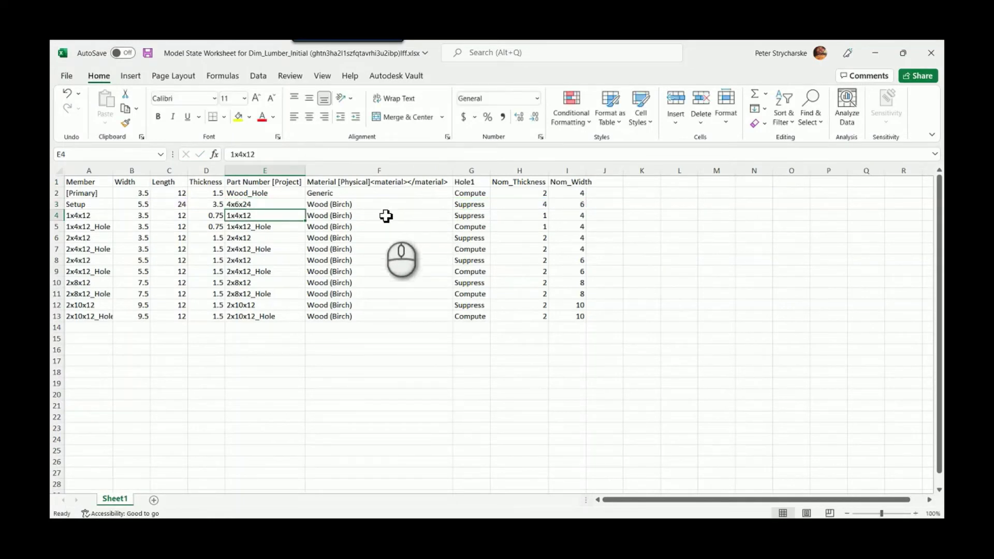
Step: Fill the E3 formula down to E13 and confirm rows 8–9 read 2x6x12 and 2x6x12_Hole
click(268, 204)
drag(307, 214, 301, 328)
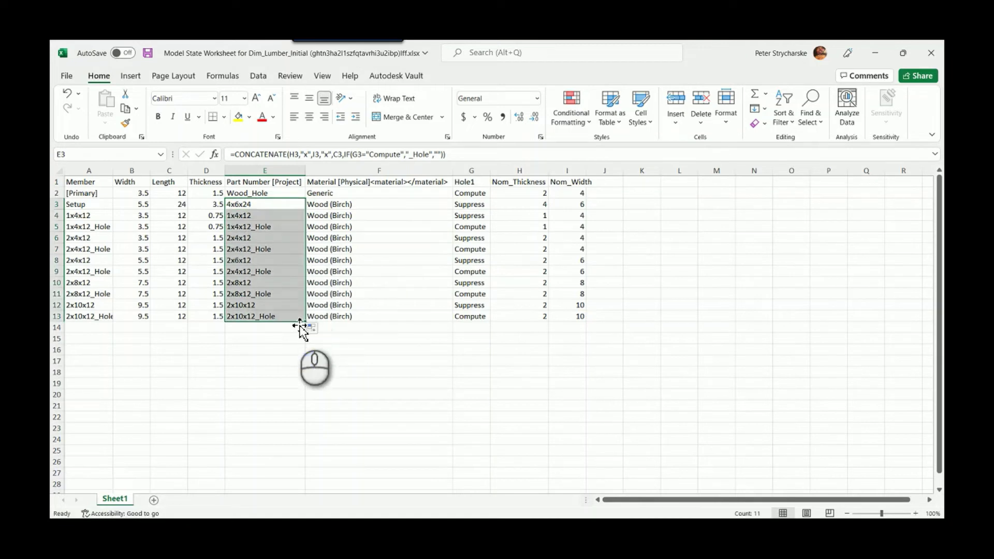
click(253, 258)
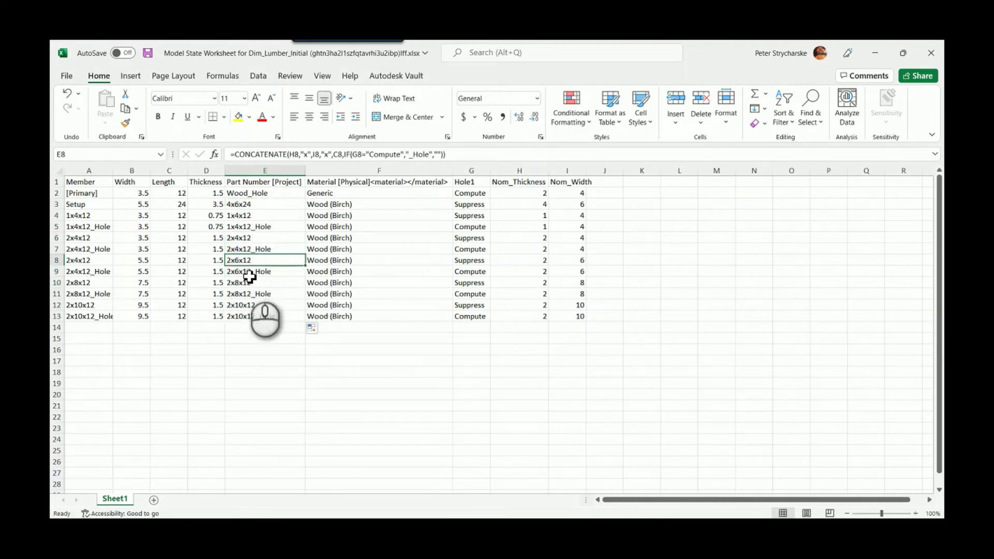
click(250, 269)
click(248, 260)
click(249, 269)
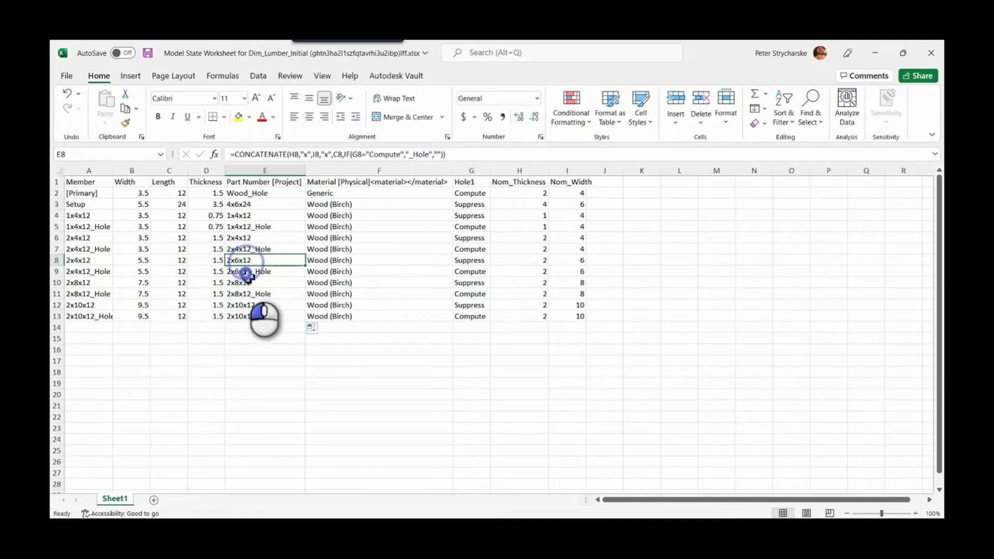
click(247, 259)
click(249, 271)
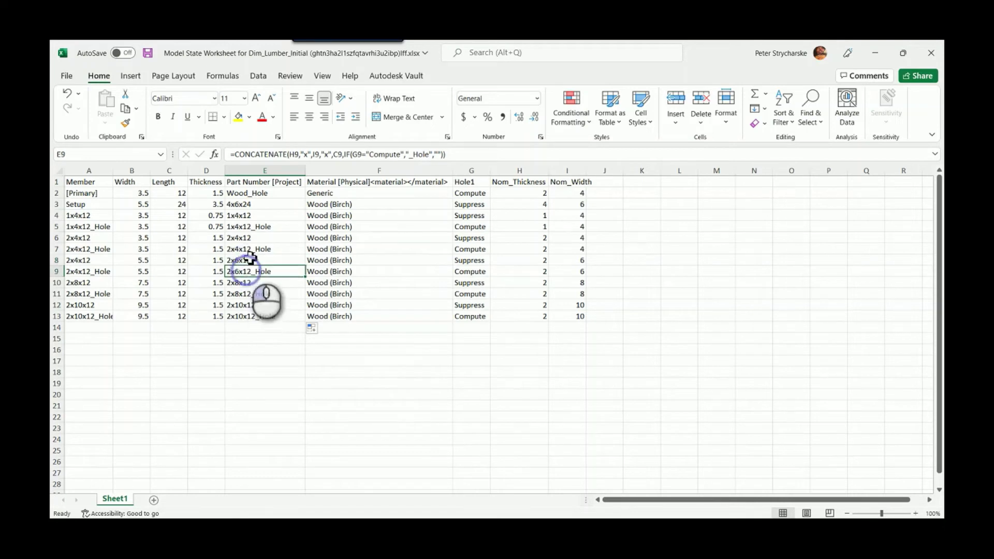
click(253, 206)
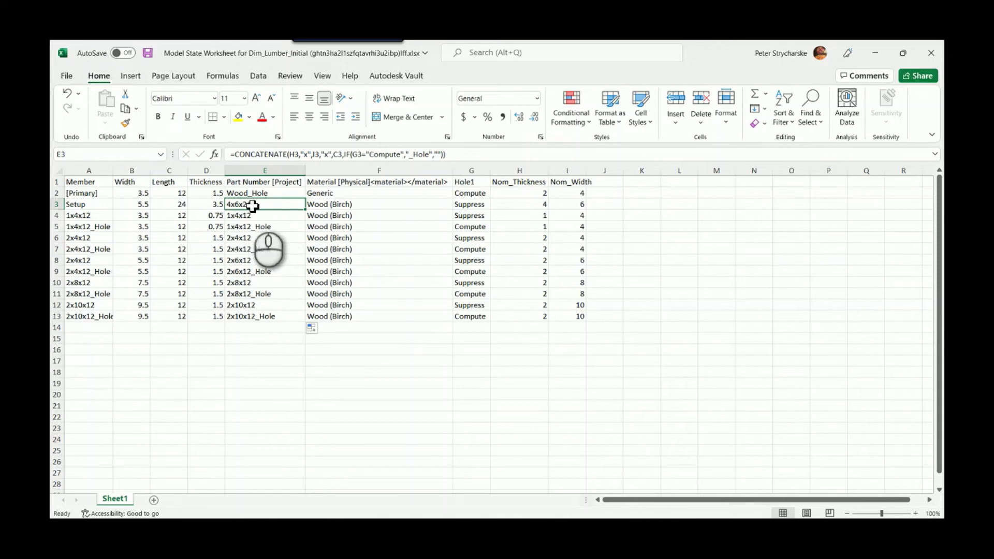
Step: Enter =E4 in A4 so the member name comes from its part number
click(101, 219)
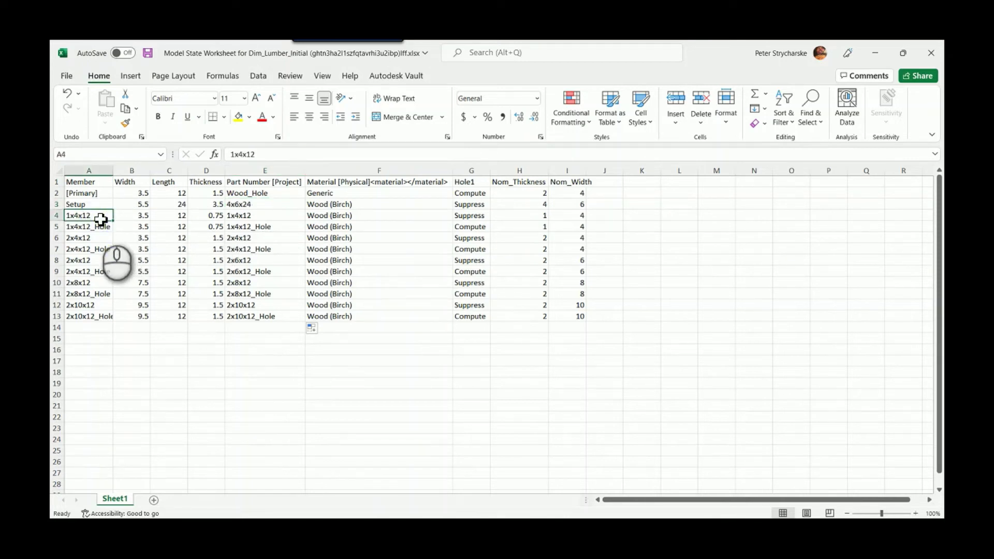
text(=)
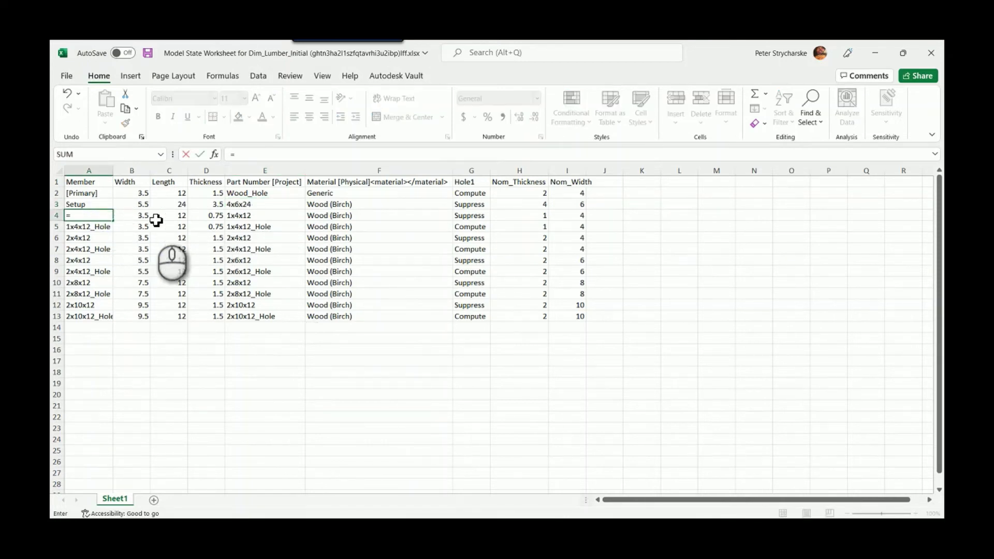
click(238, 216)
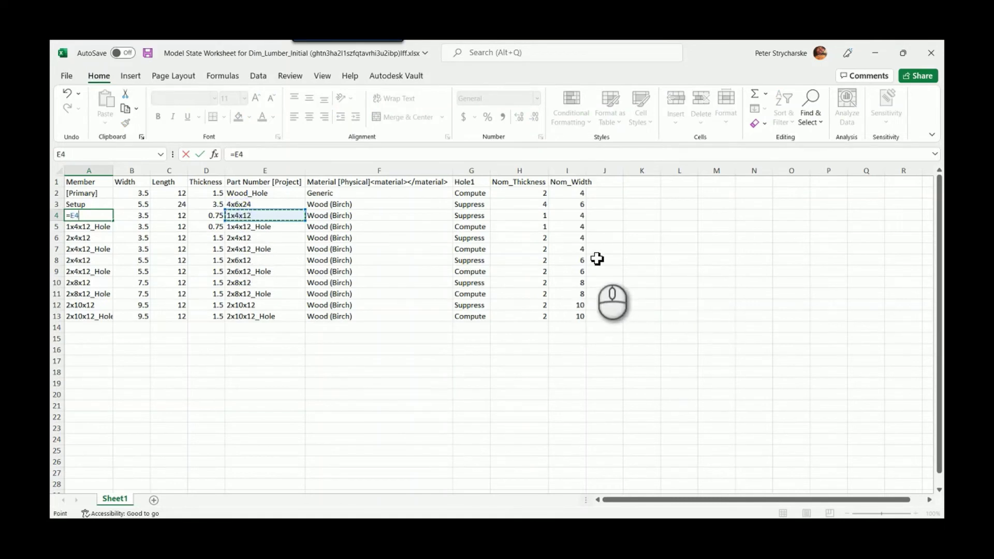
key(Return)
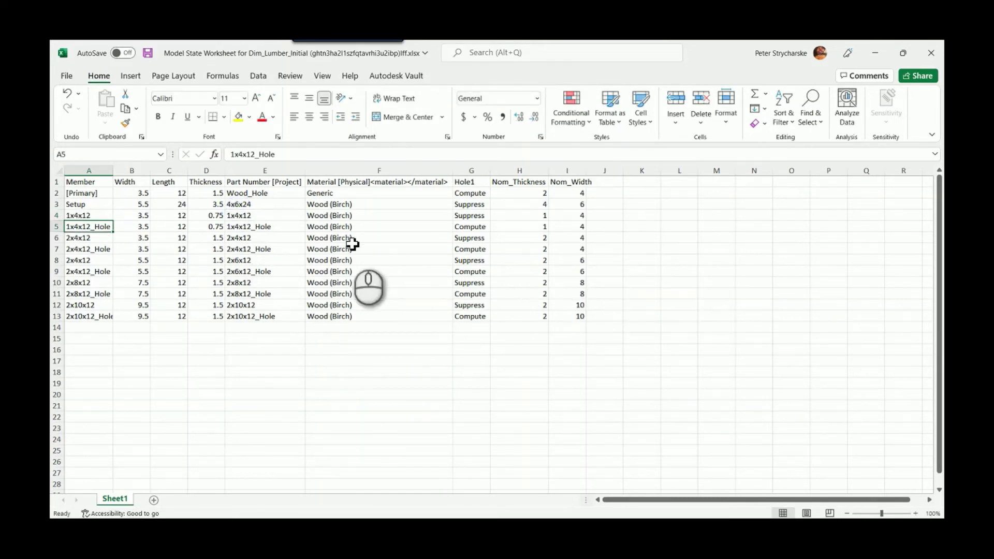
Step: Fill the A4 formula down to A13 and autofit column A's width
click(108, 218)
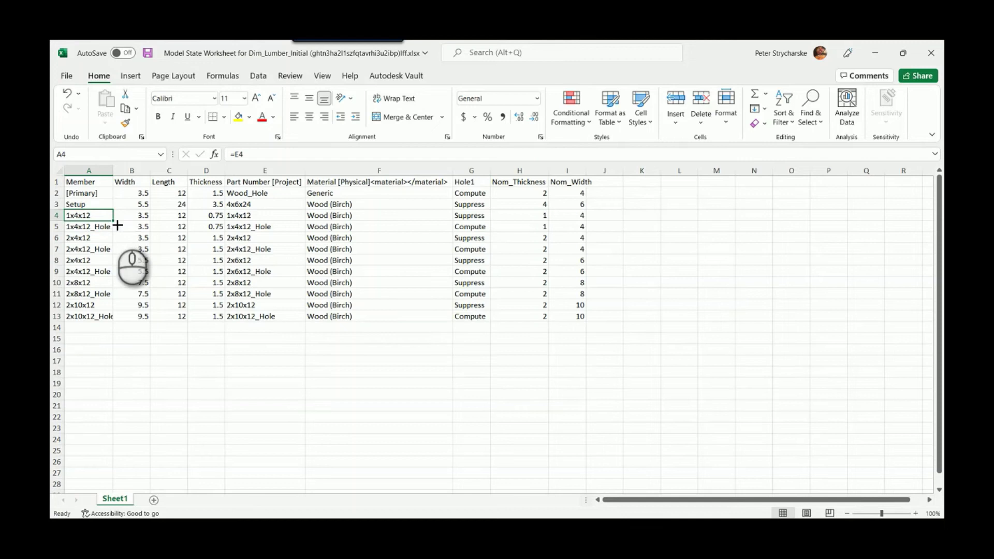
drag(117, 226, 107, 318)
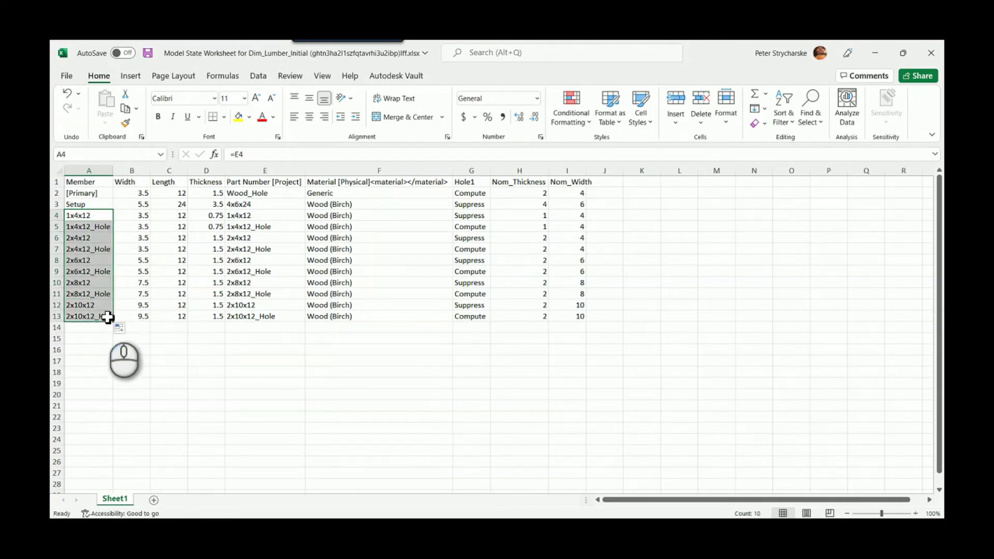
double_click(115, 172)
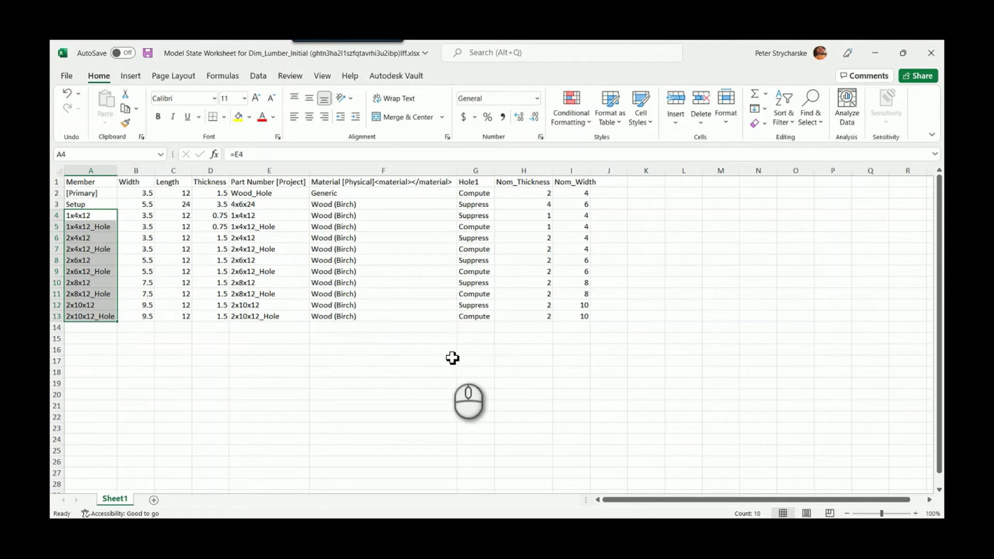
drag(136, 317, 135, 328)
click(95, 272)
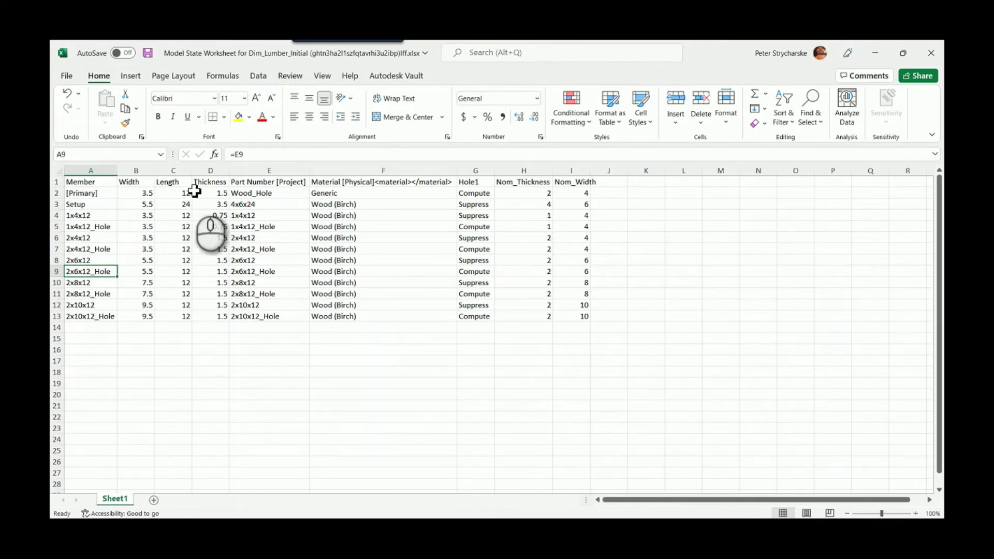
Step: Cut the Thickness column D and insert it before Width at column B
right_click(213, 174)
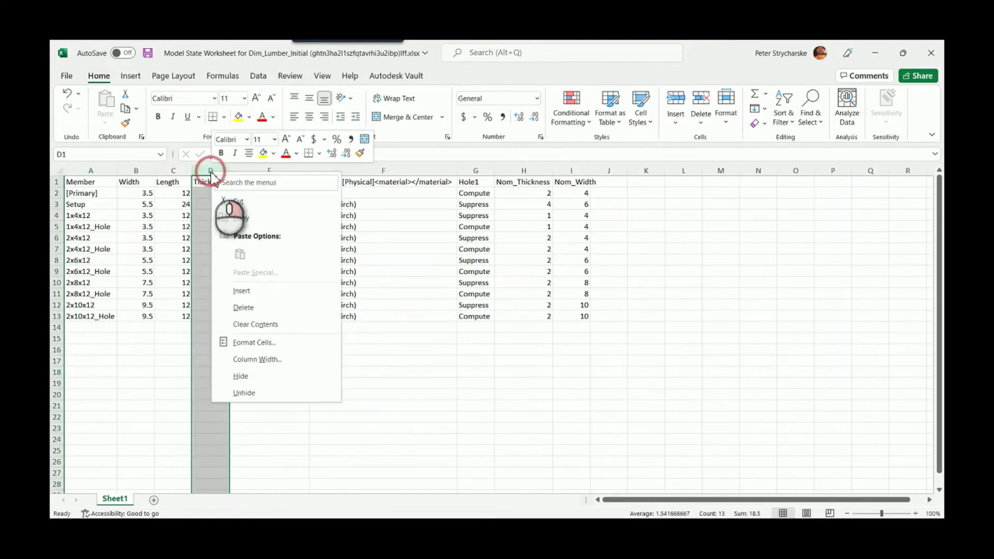
click(240, 203)
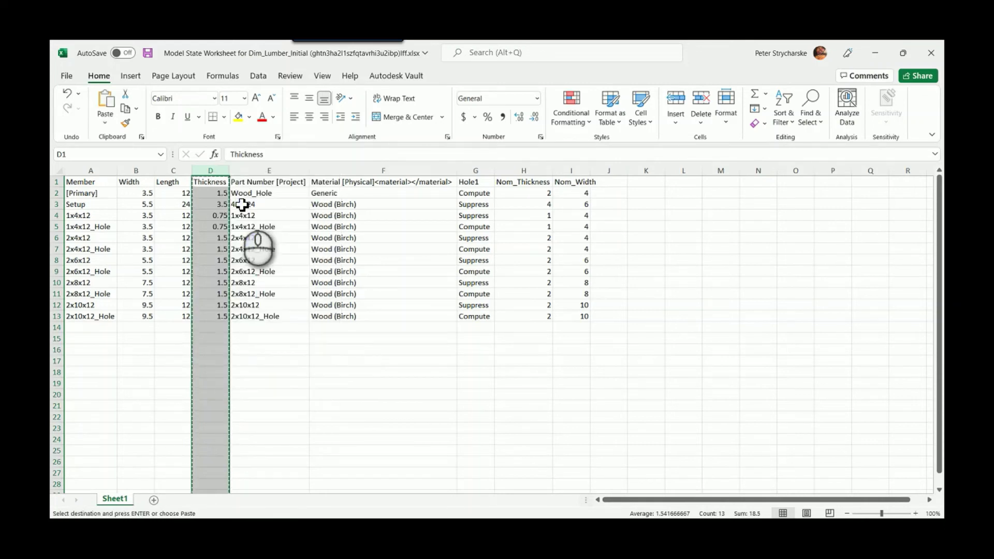
right_click(134, 171)
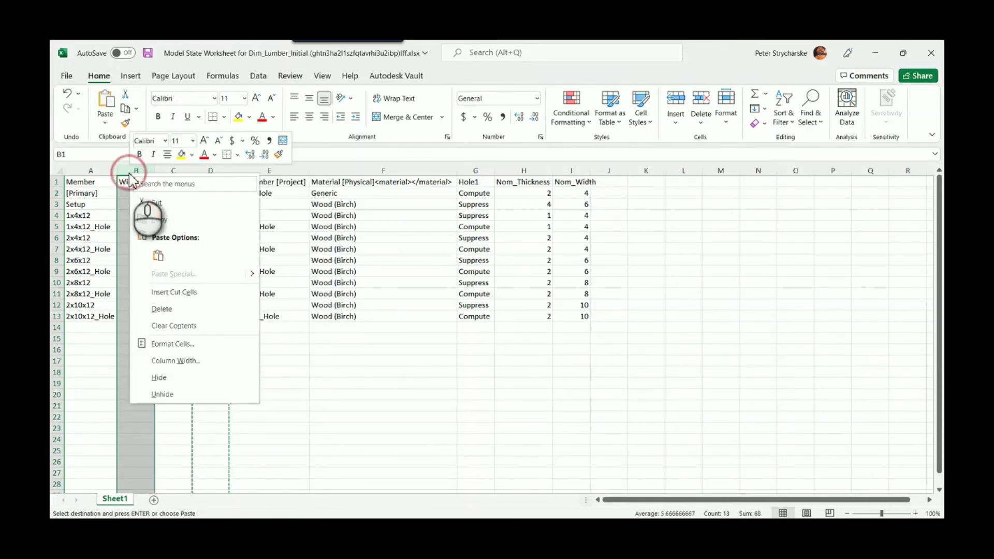
click(164, 294)
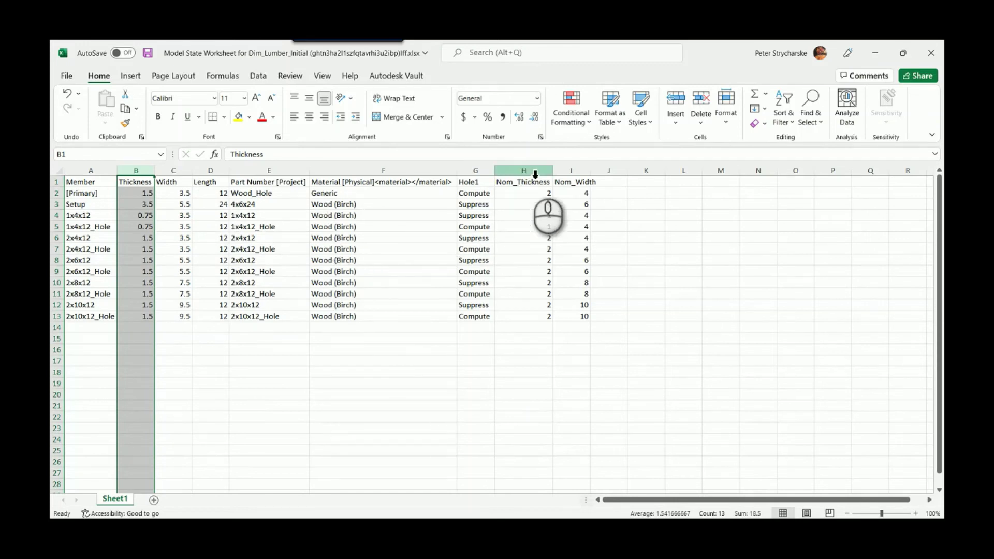
Step: Review the Nom_Thickness and Nom_Width formulas in H2 and I2
click(543, 195)
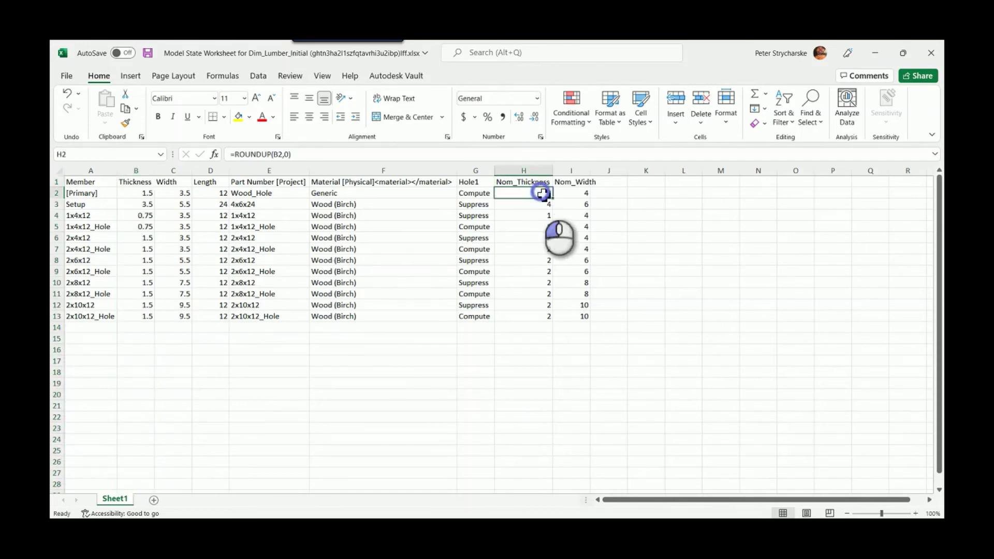
click(574, 195)
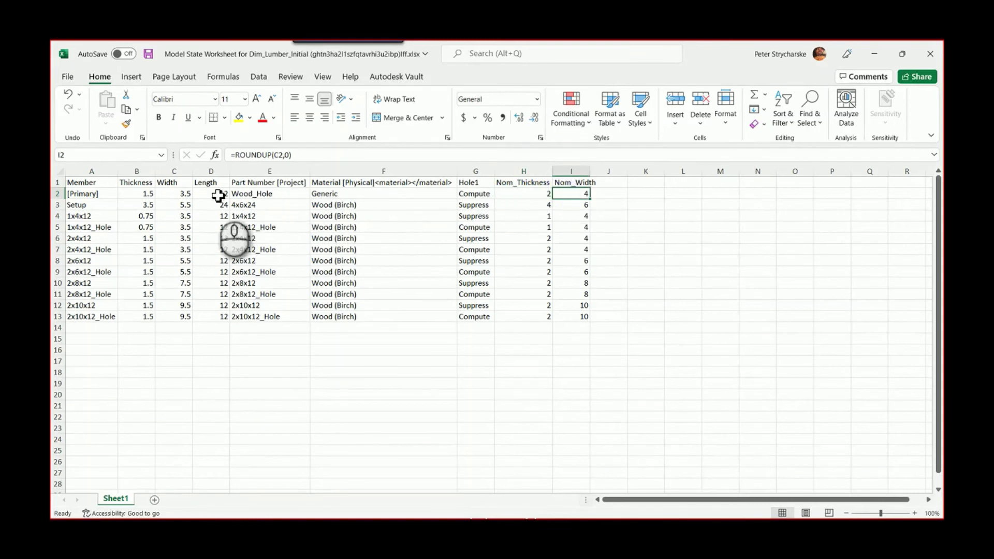
click(546, 196)
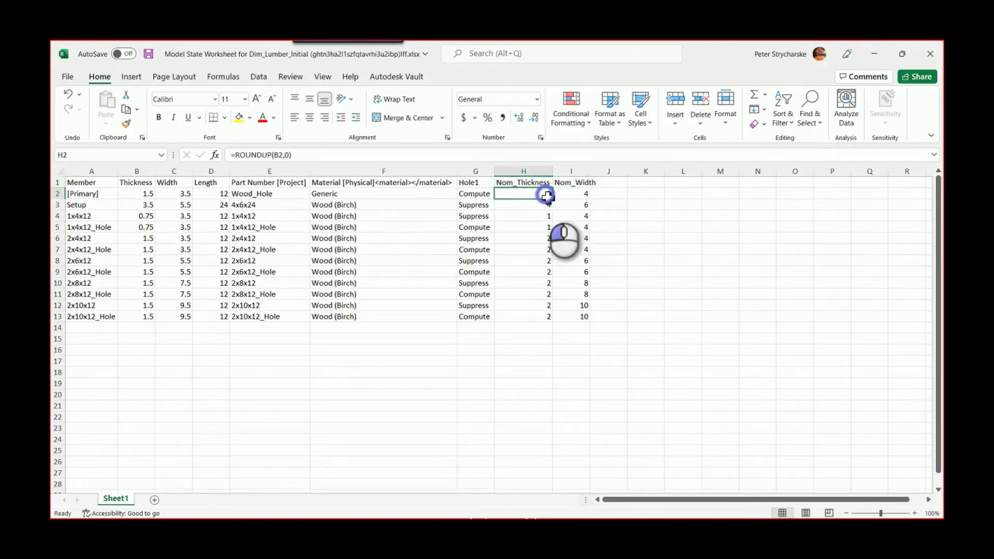
click(570, 194)
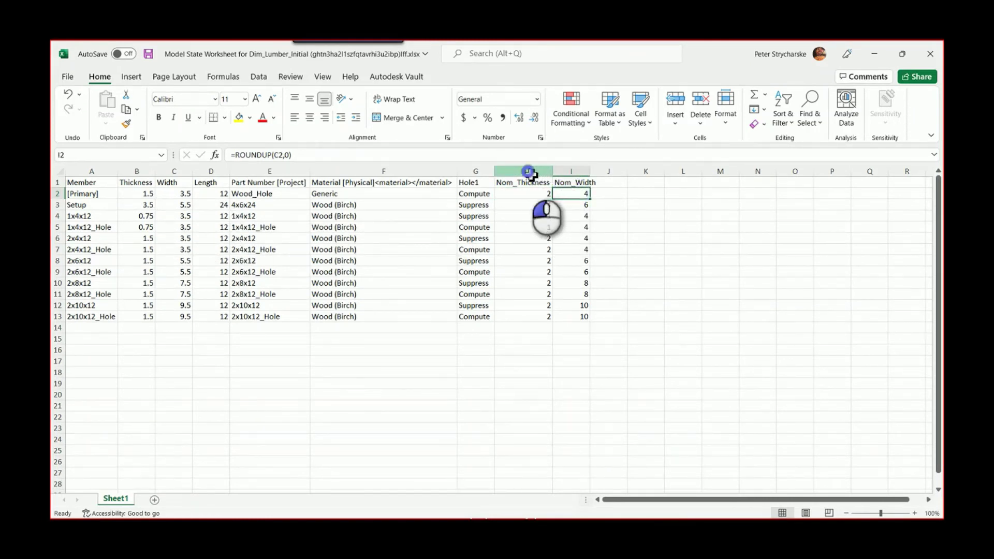
Step: Cut columns H:I and insert them before Part Number at column E
drag(530, 174, 575, 175)
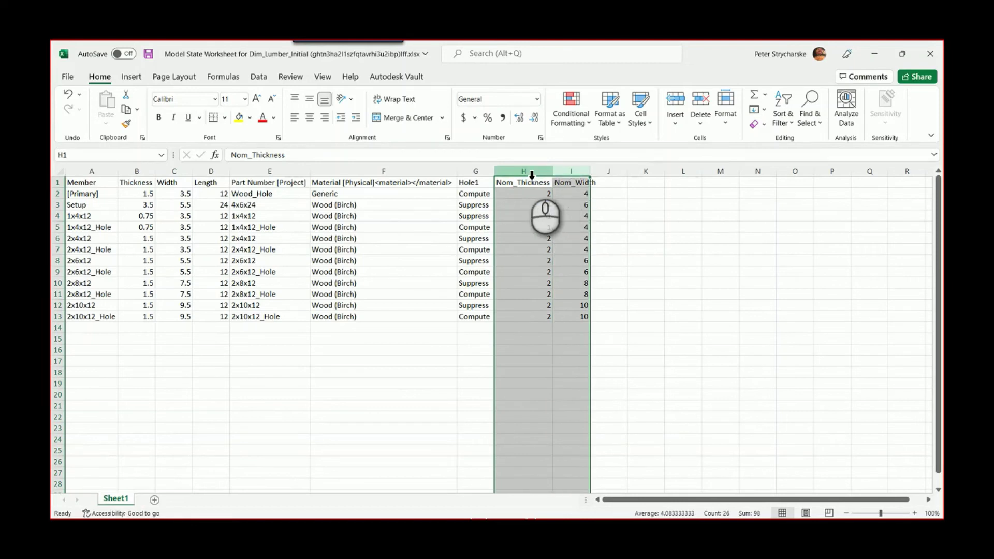
right_click(537, 175)
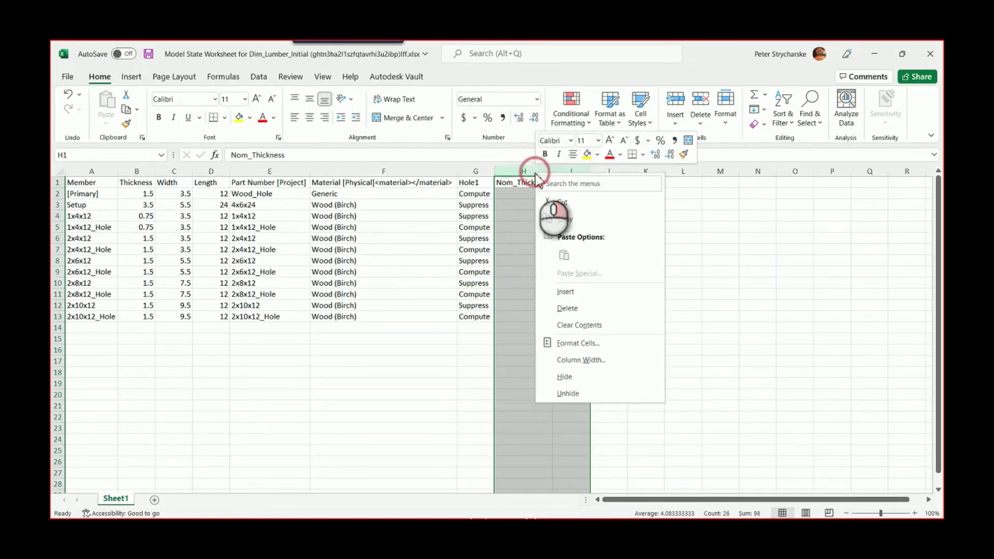
click(555, 203)
right_click(270, 173)
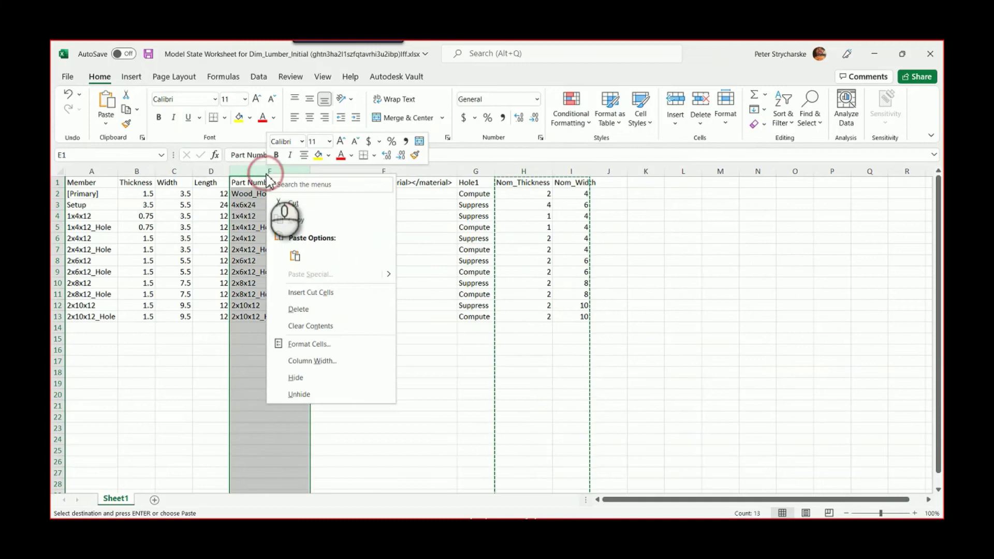
click(310, 292)
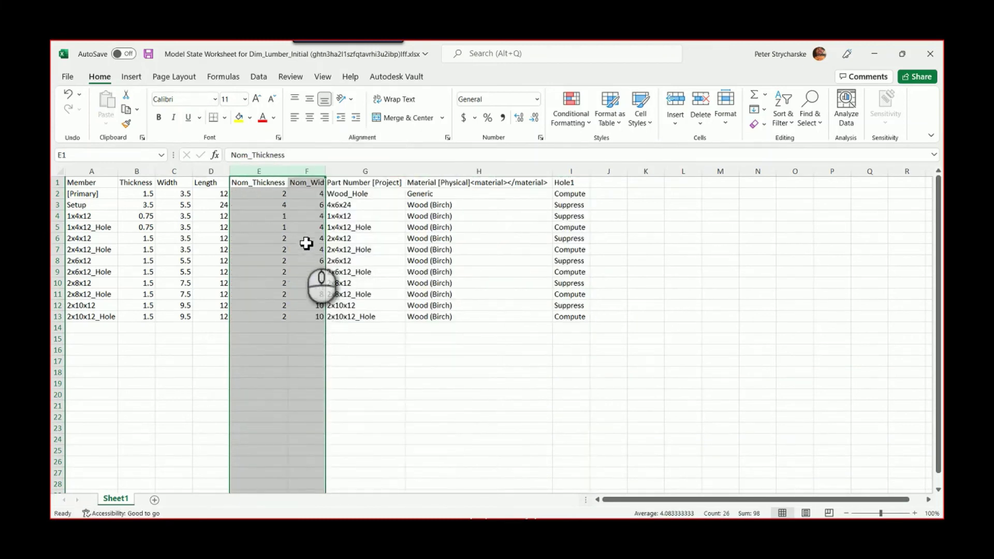
click(298, 198)
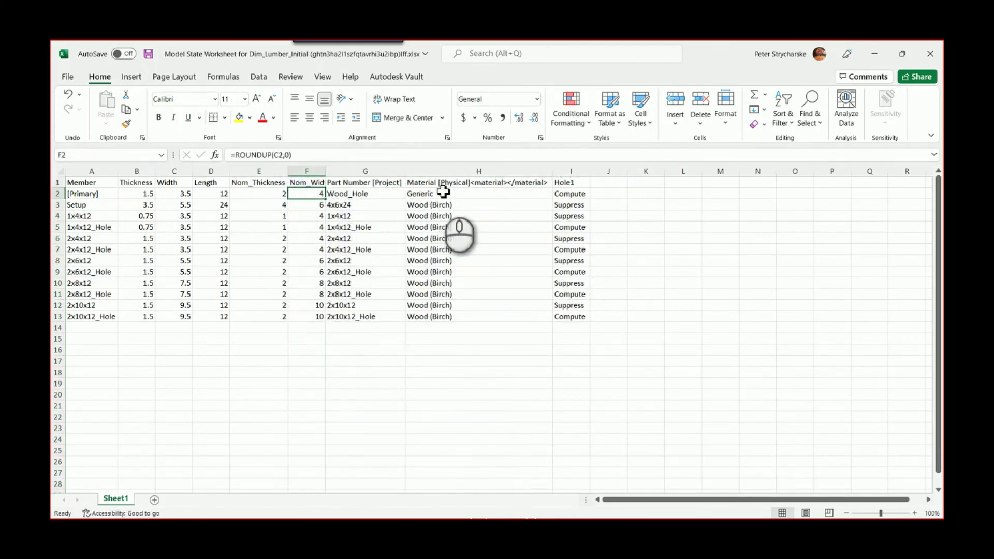
Step: Cut the Hole1 column, insert it before Part Number at column G, and autofit it
right_click(576, 174)
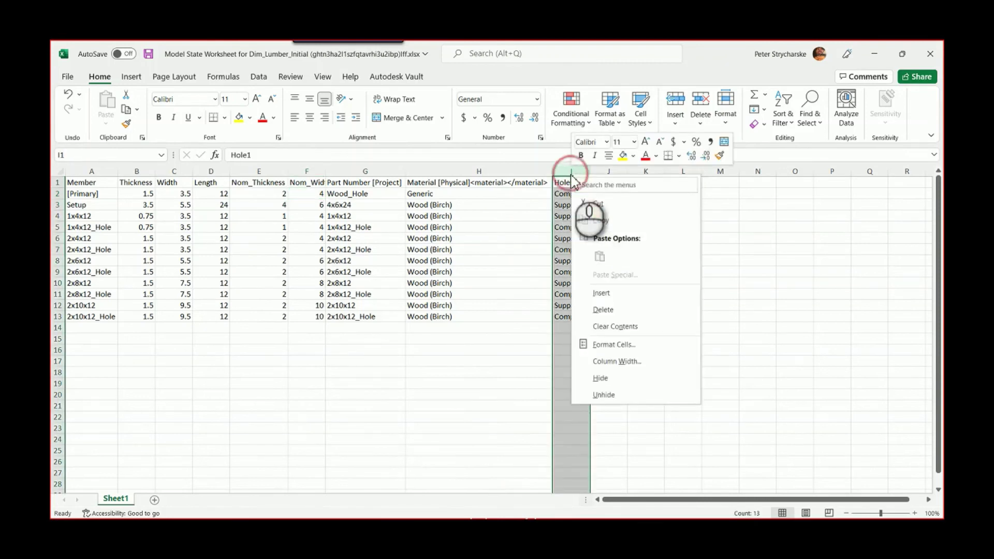
click(598, 204)
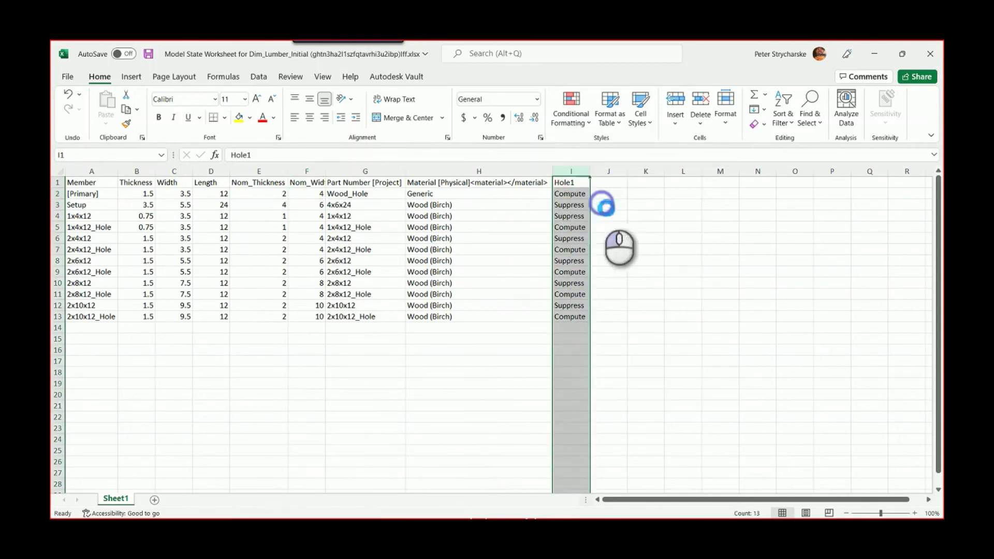
right_click(419, 173)
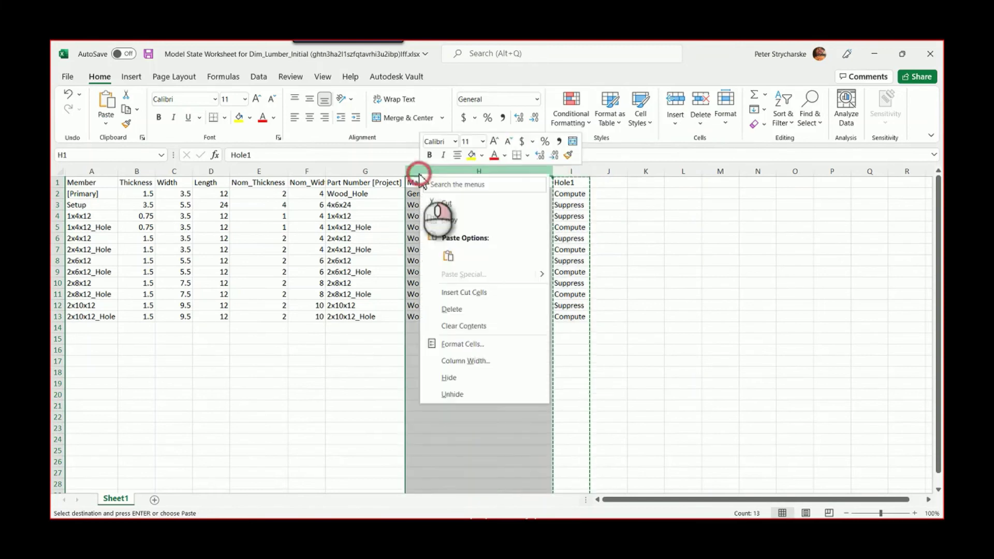
right_click(363, 171)
click(393, 290)
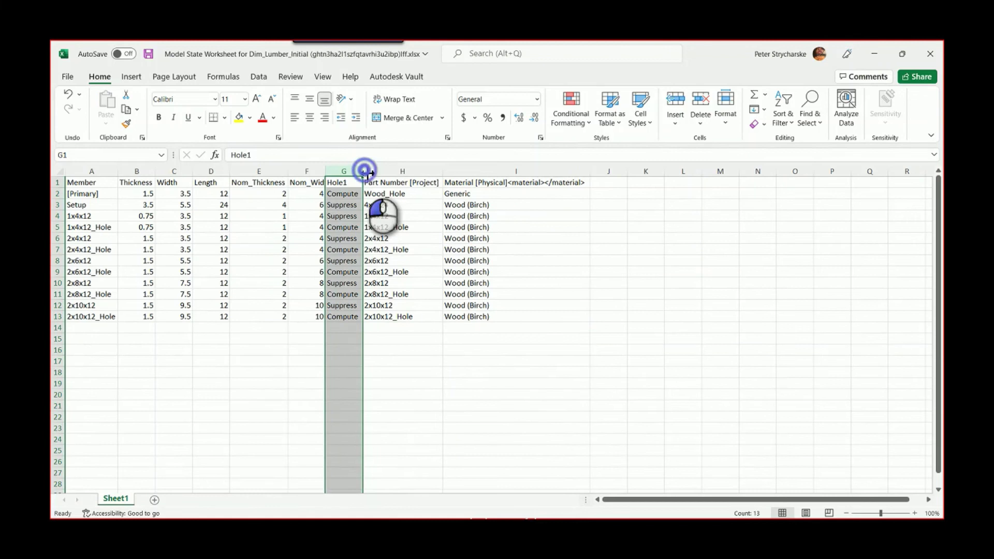
double_click(365, 171)
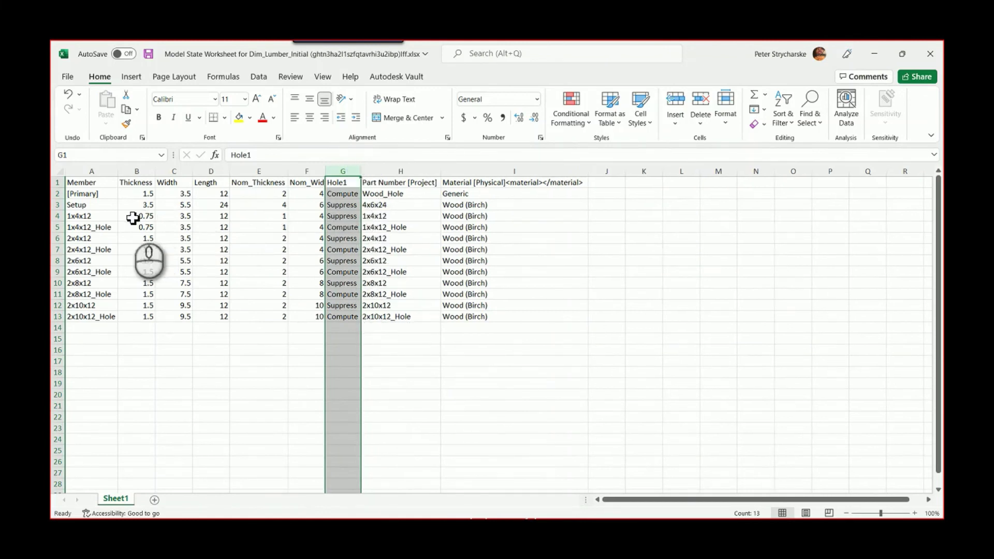